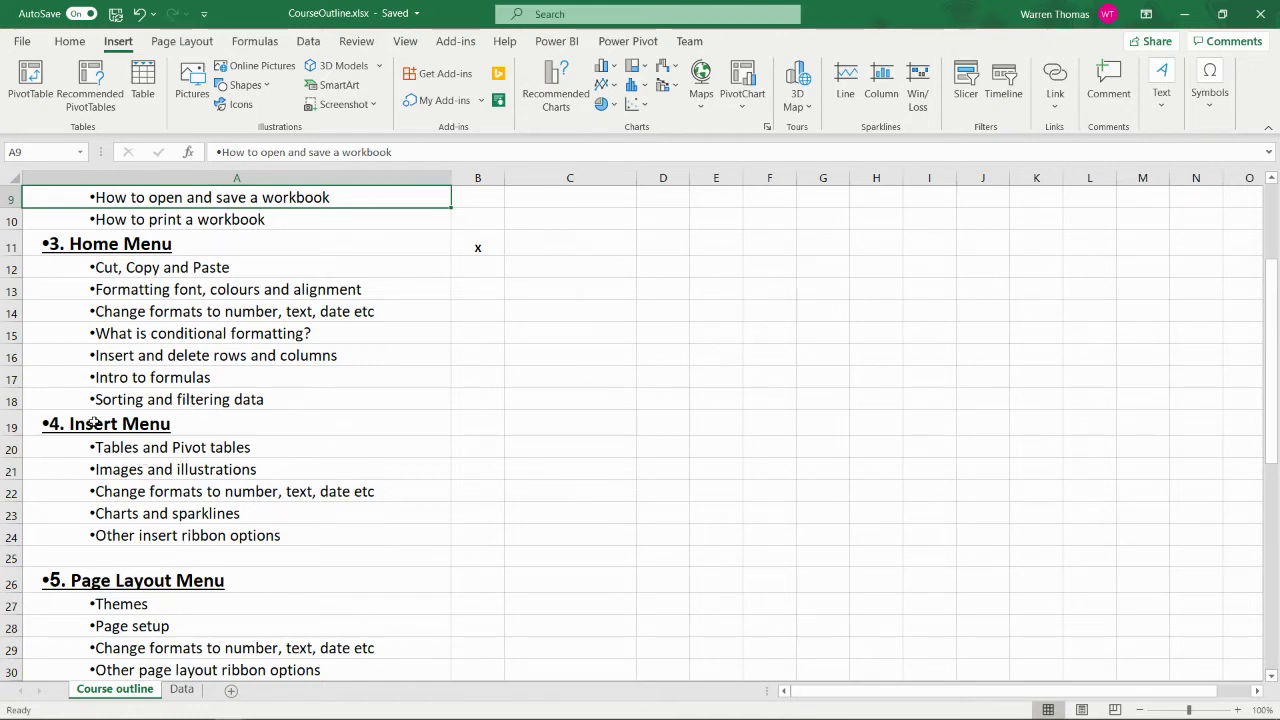
Create a PivotTable on a new worksheet from the Data sheet's range A1:AO1001.
click(167, 689)
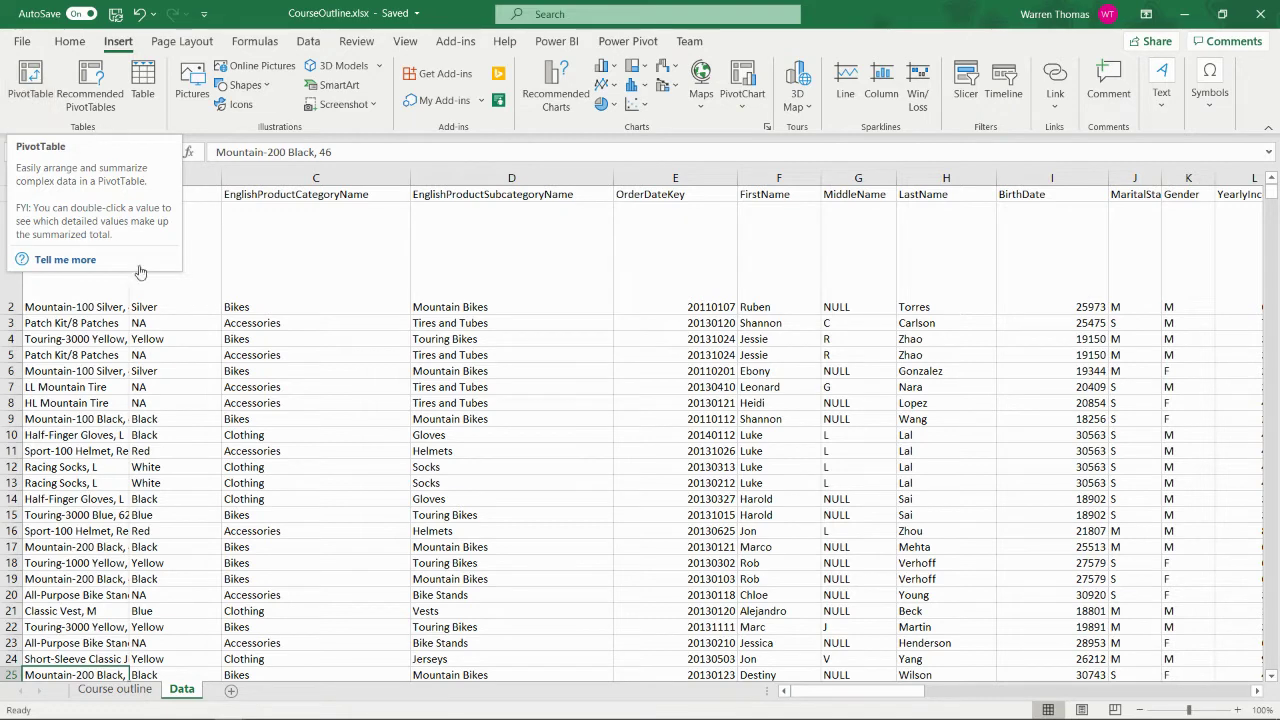
click(57, 196)
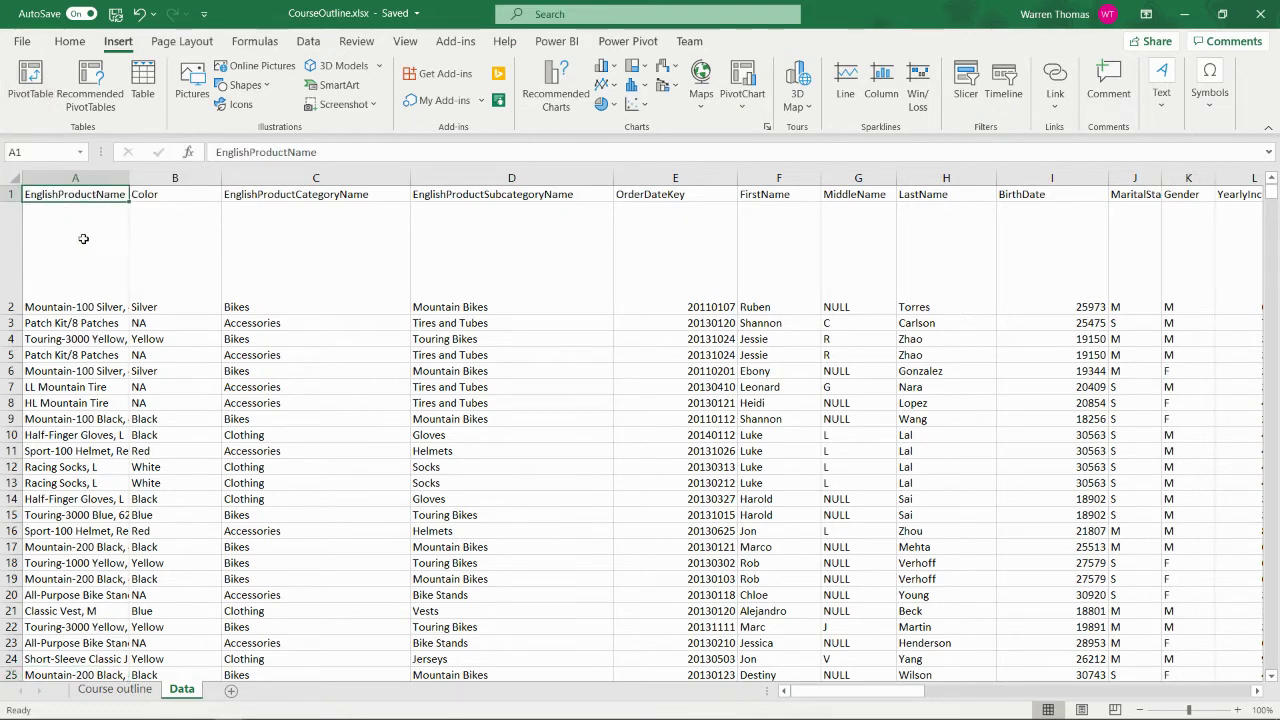
click(30, 80)
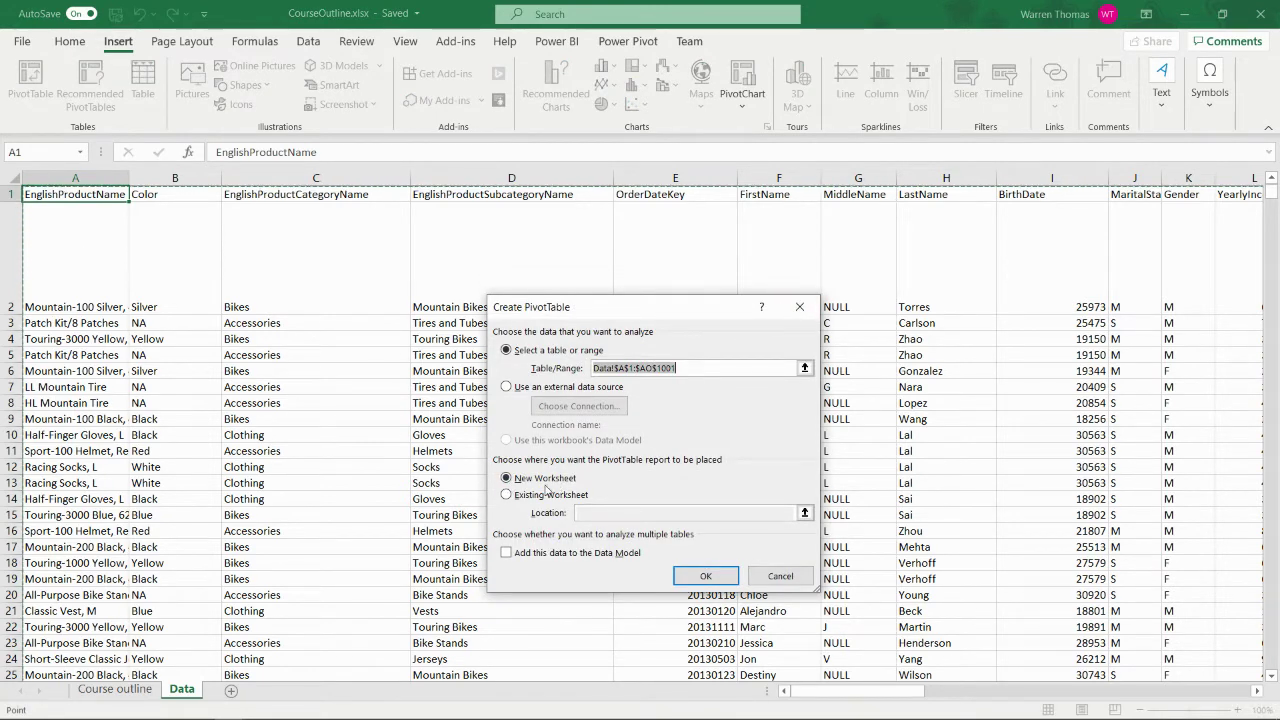
click(705, 576)
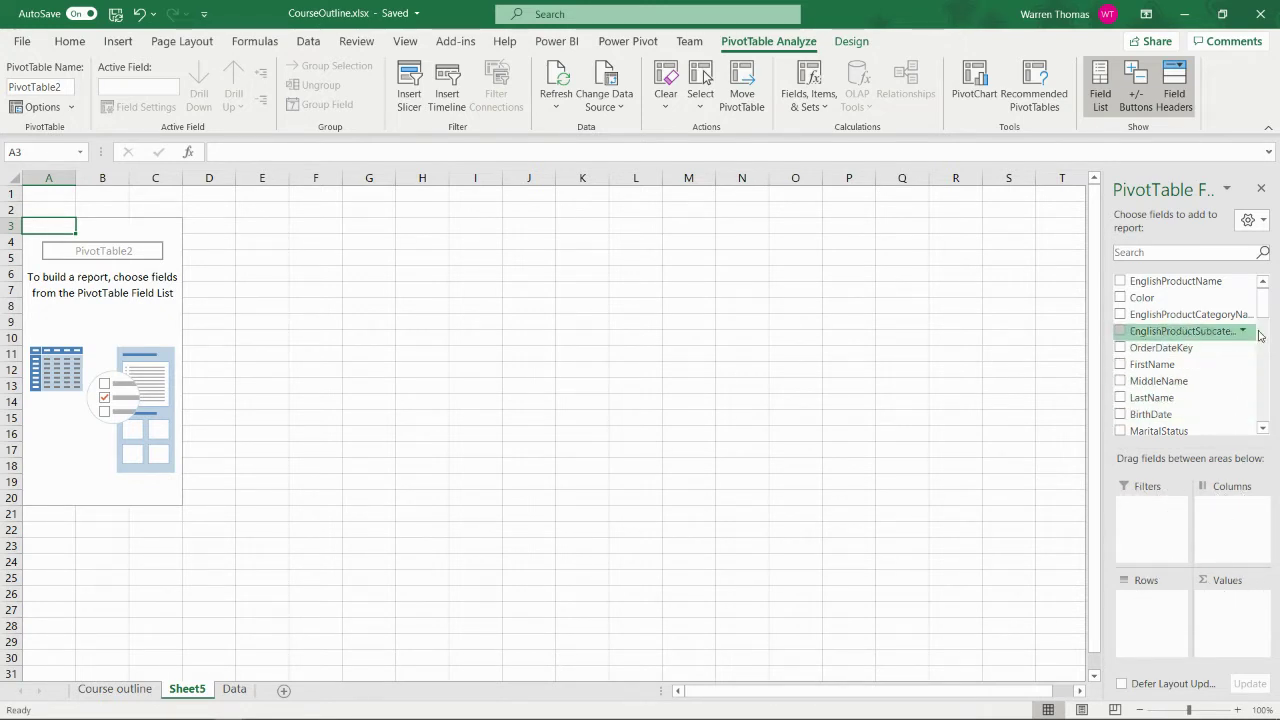
Summarize SalesAmount as the PivotTable values and list SalesTerritoryCountry as the rows.
drag(1262, 305, 1254, 413)
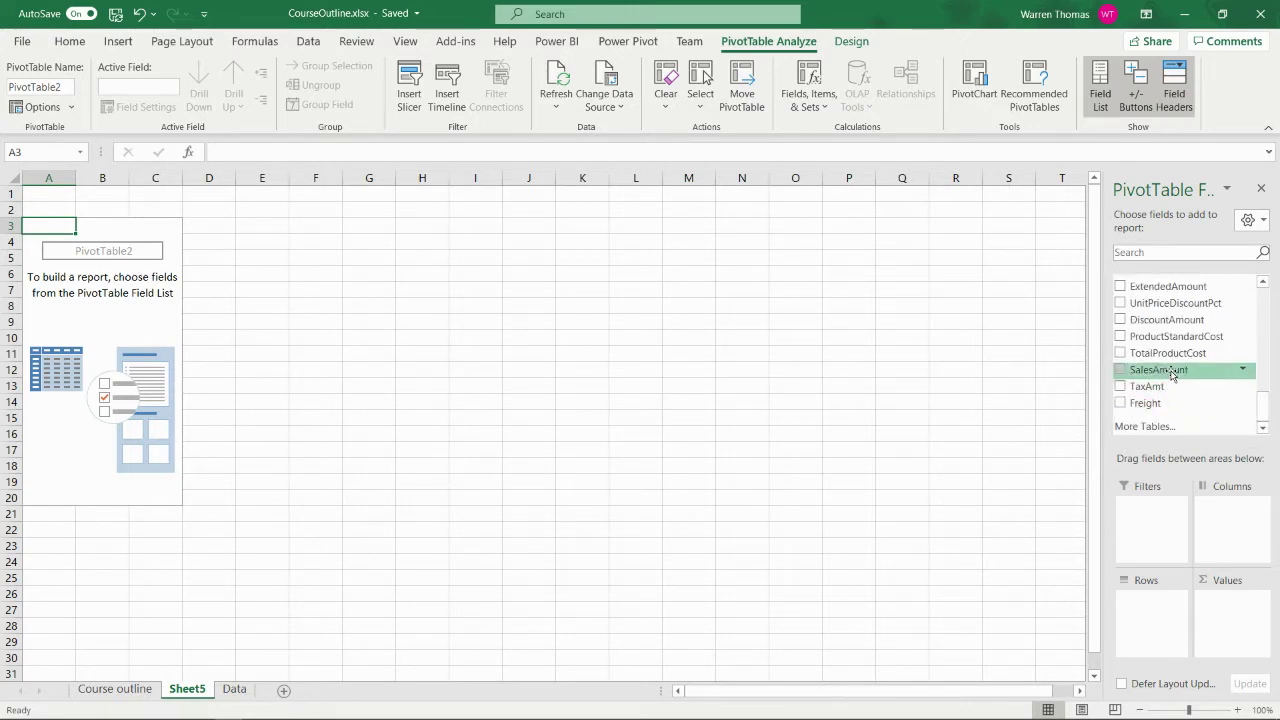
drag(1172, 372, 1218, 605)
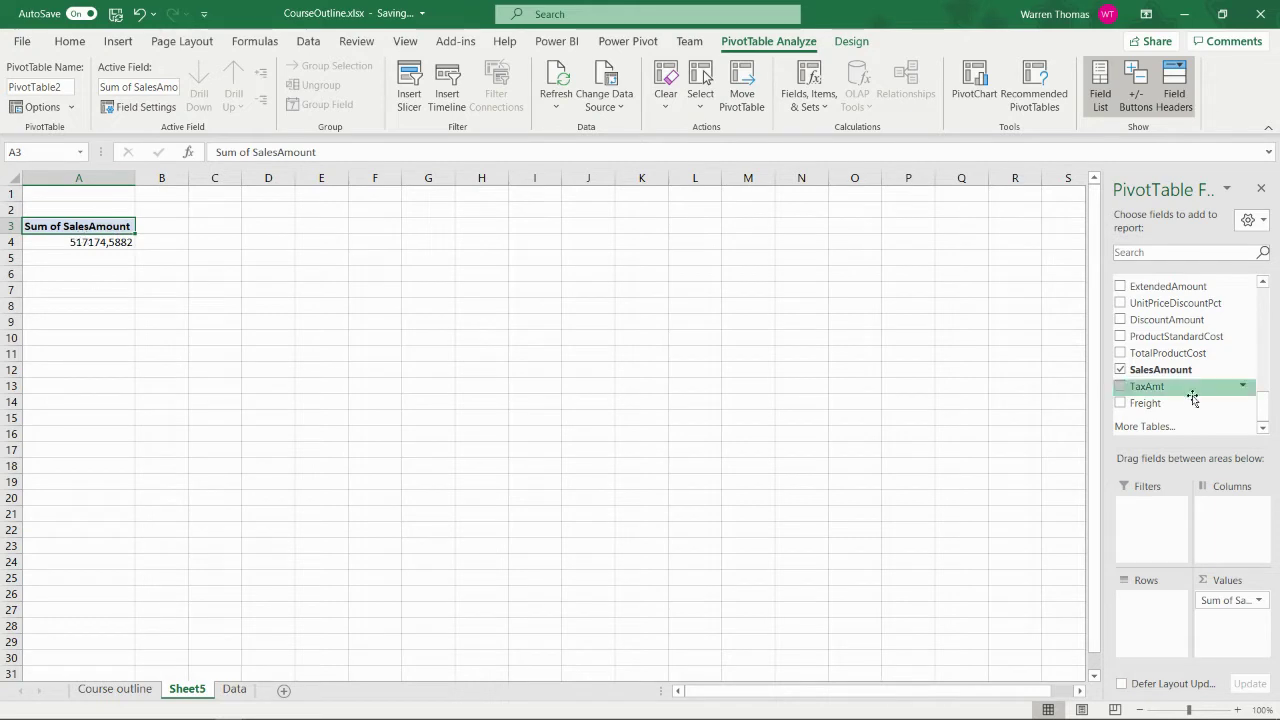
drag(1265, 415, 1263, 388)
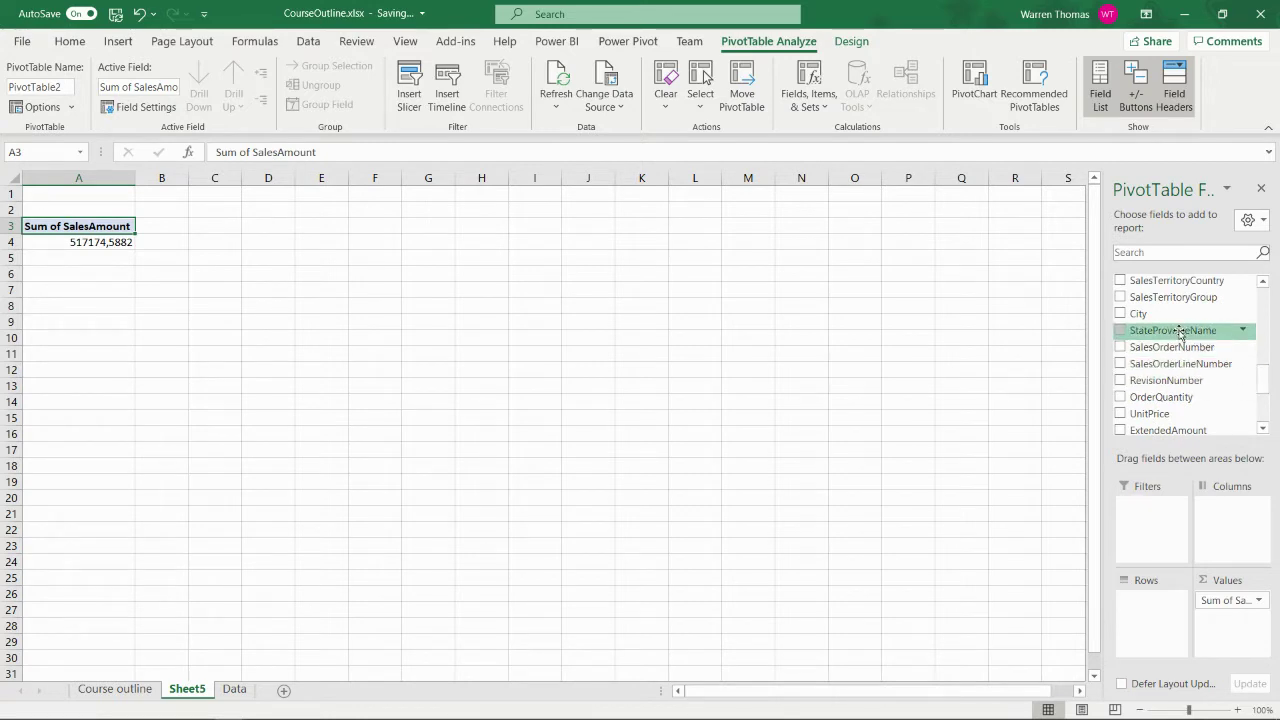
drag(1197, 283, 1155, 616)
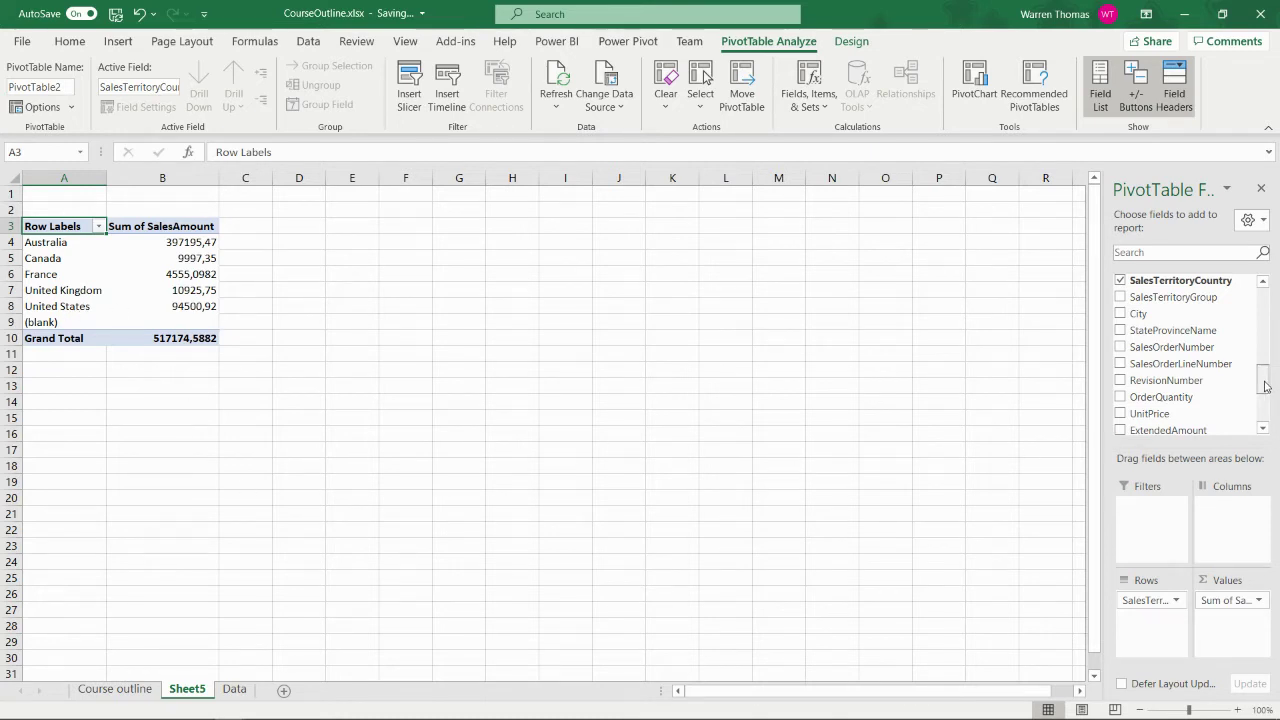
Add EnglishProductCategoryName as the PivotTable columns and Gender as the report filter.
drag(1265, 386, 1226, 515)
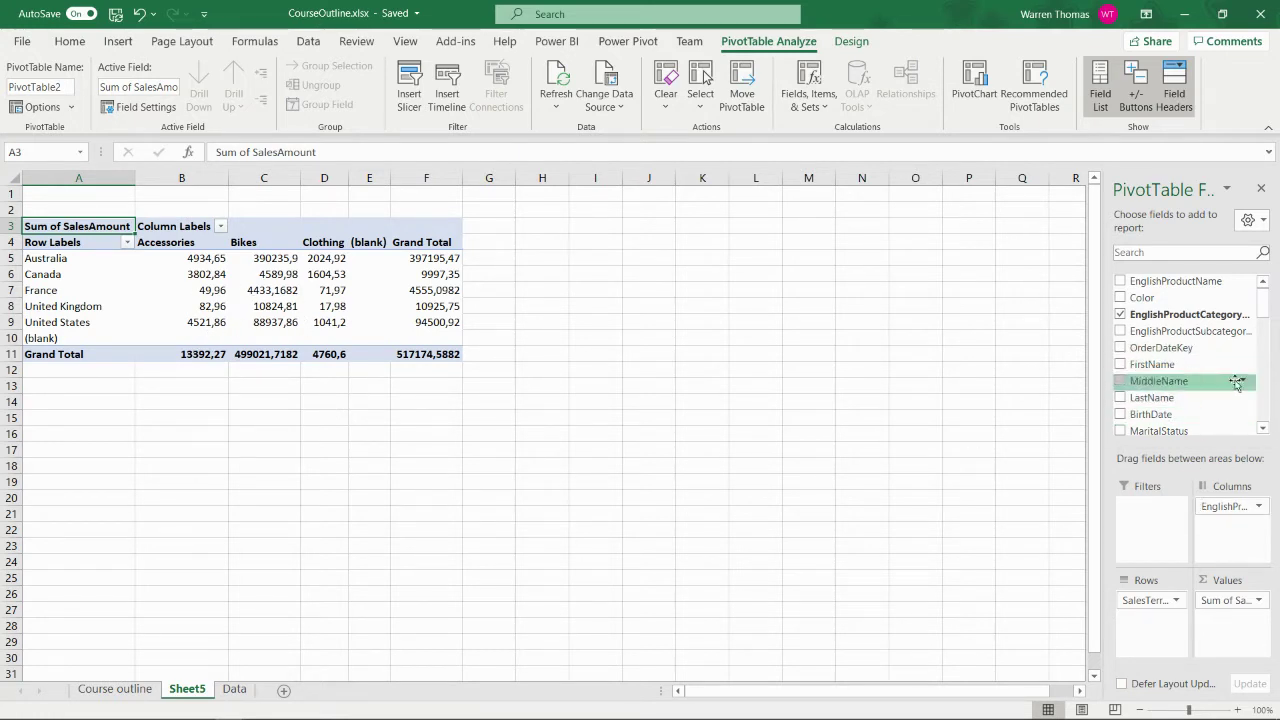
scroll(1262, 308, down, 2)
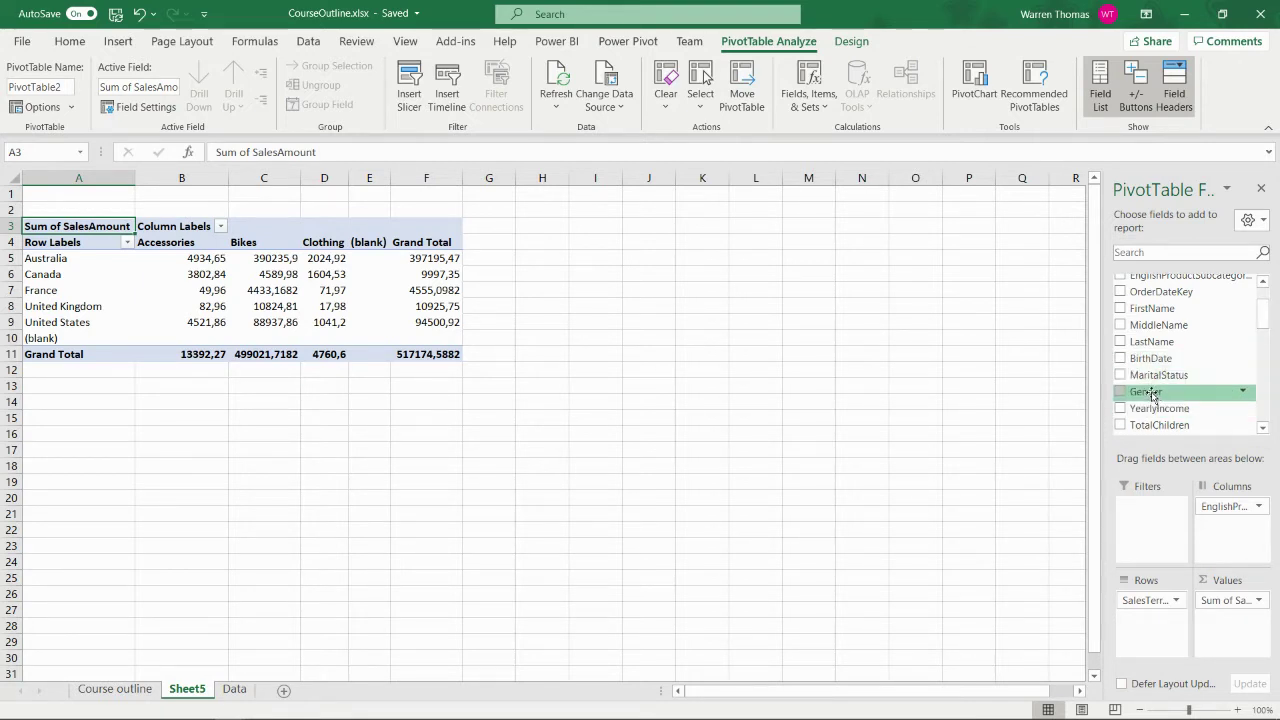
drag(1150, 393, 1140, 510)
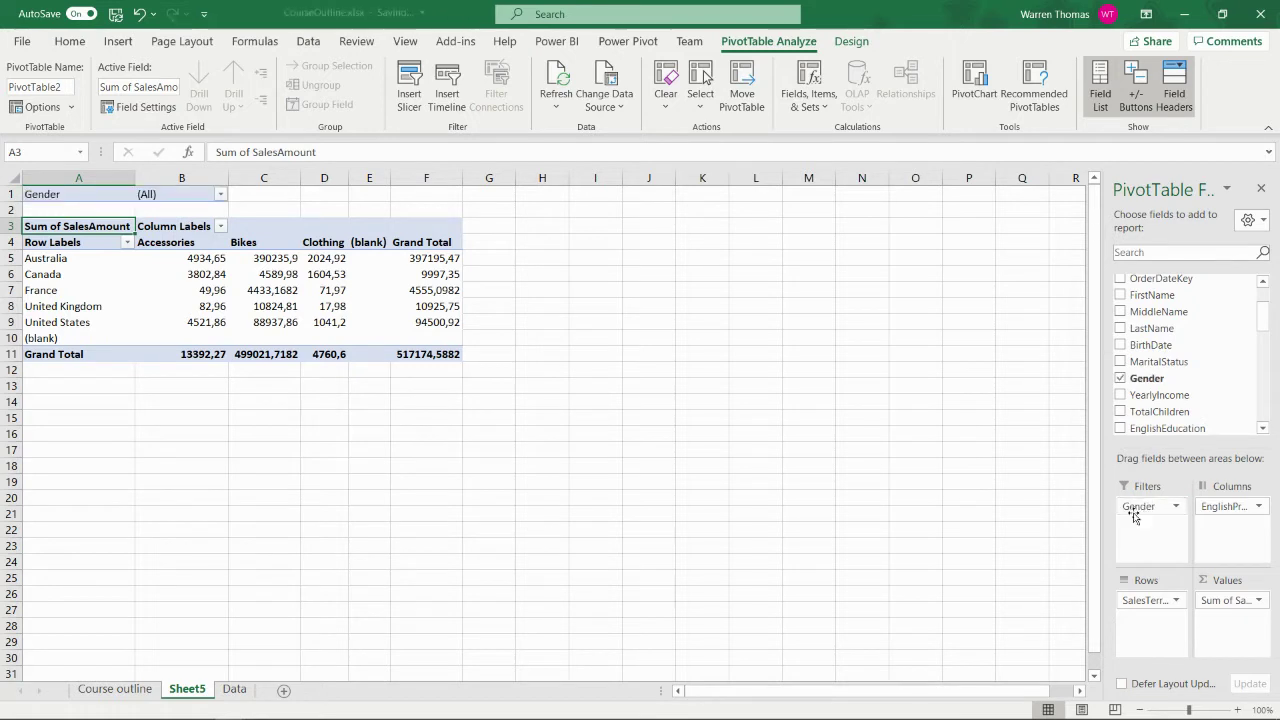
Filter the PivotTable by gender to show only M.
click(221, 195)
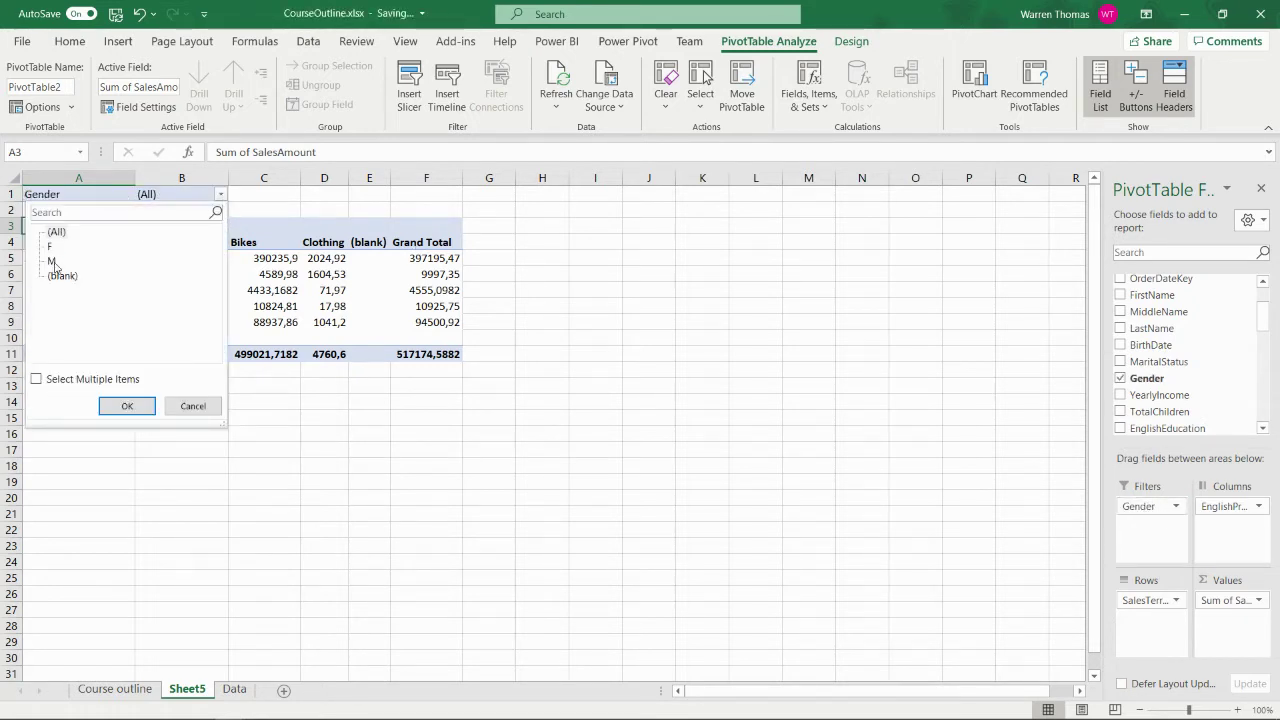
click(53, 261)
click(126, 404)
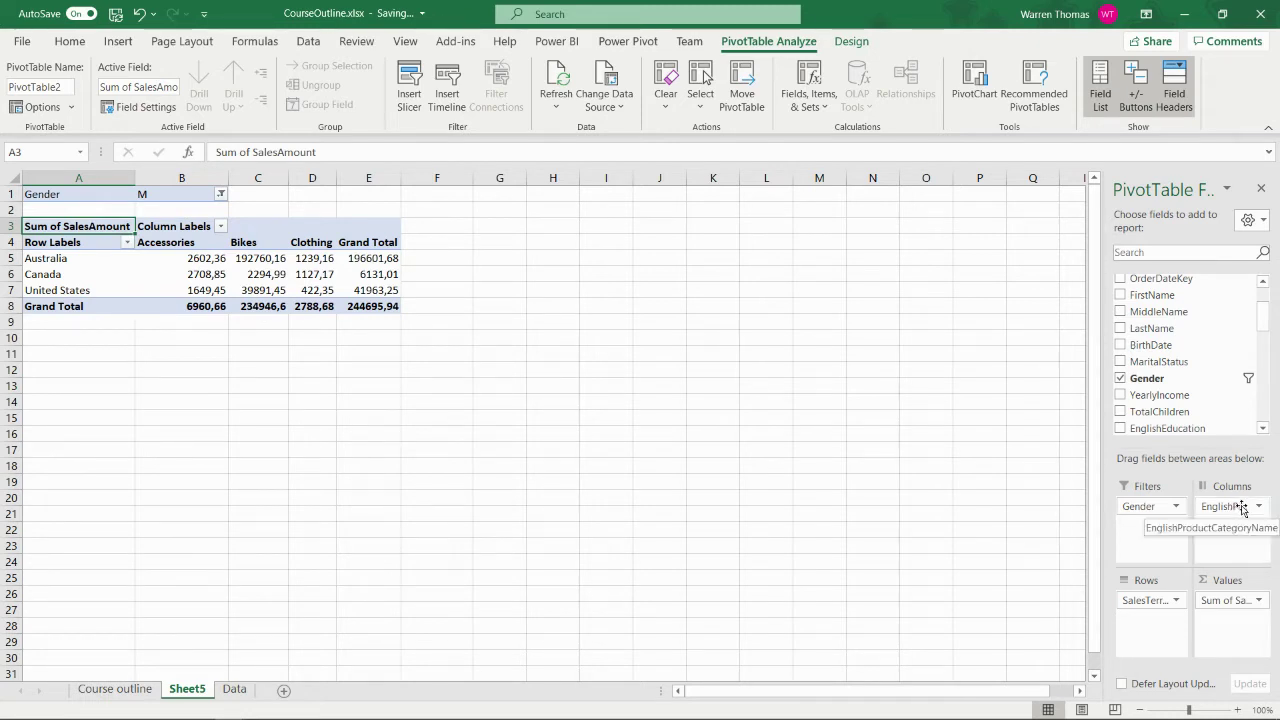
Swap the two PivotTable fields so EnglishProductCategoryName is the report filter and Gender forms the columns.
mouse_move(1242, 507)
mouse_down()
mouse_move(1150, 522)
mouse_move(1152, 510)
mouse_move(1226, 524)
mouse_move(1222, 510)
mouse_up()
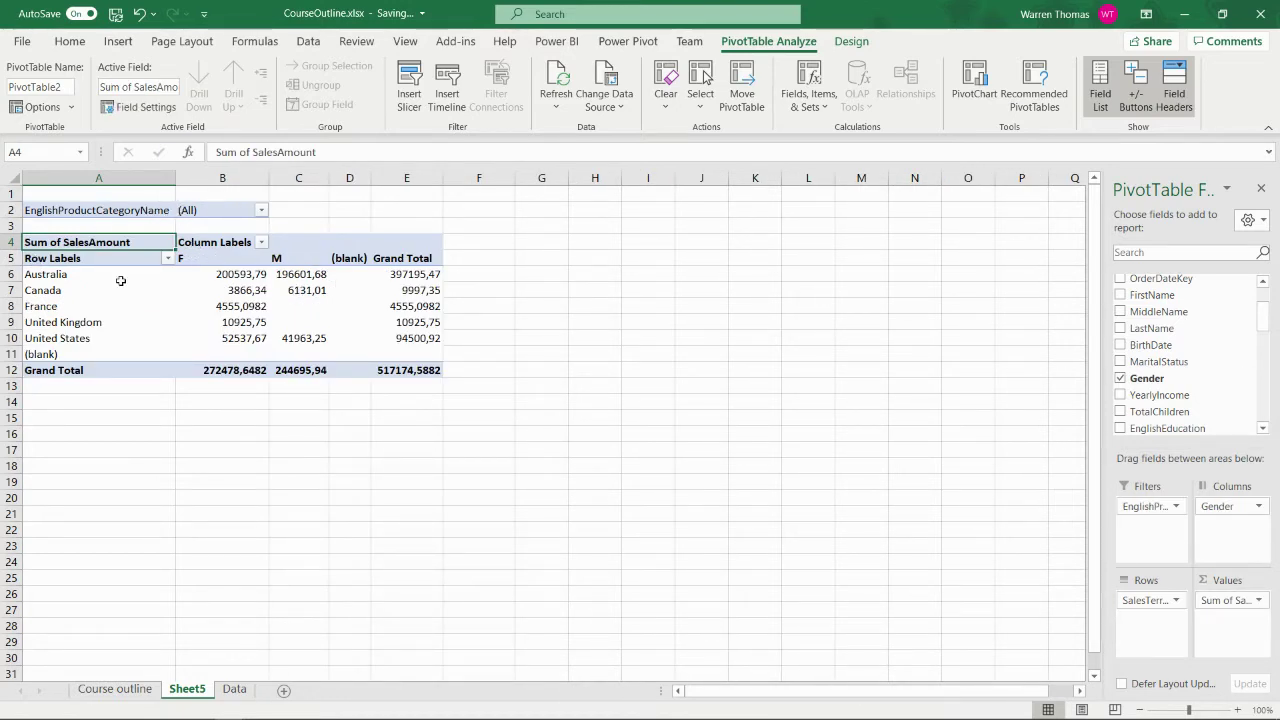
click(247, 309)
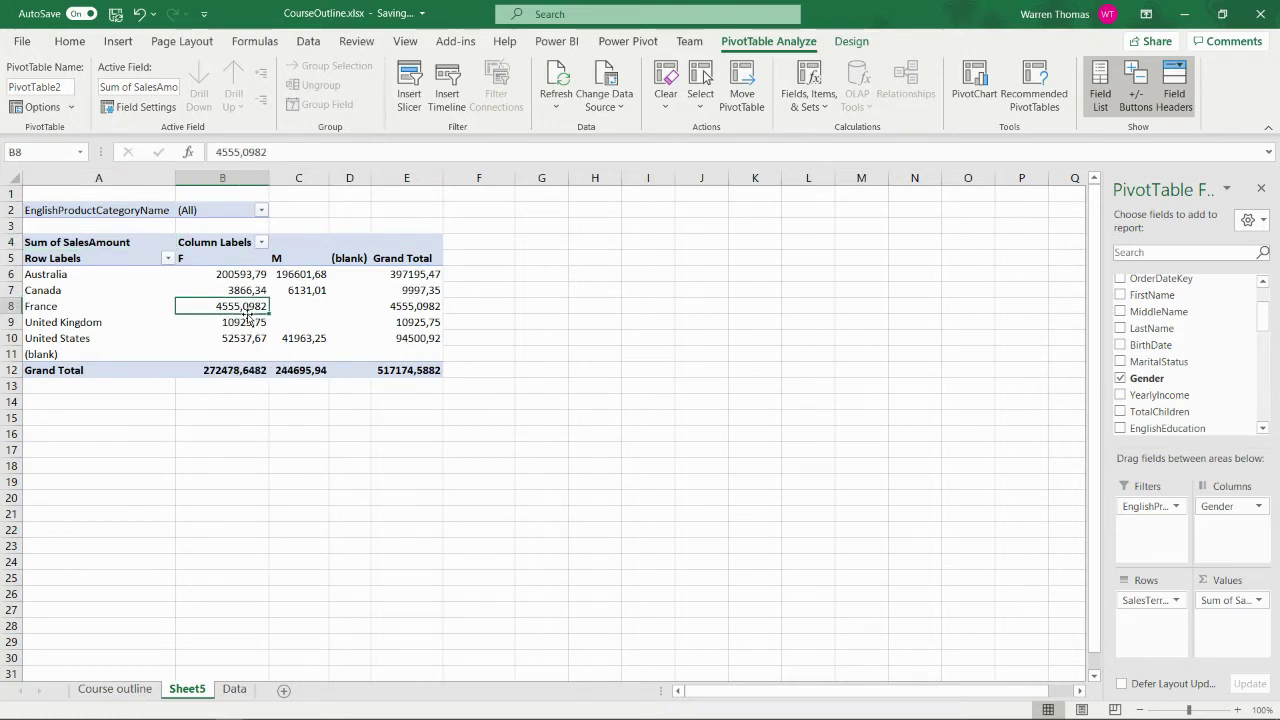
click(80, 322)
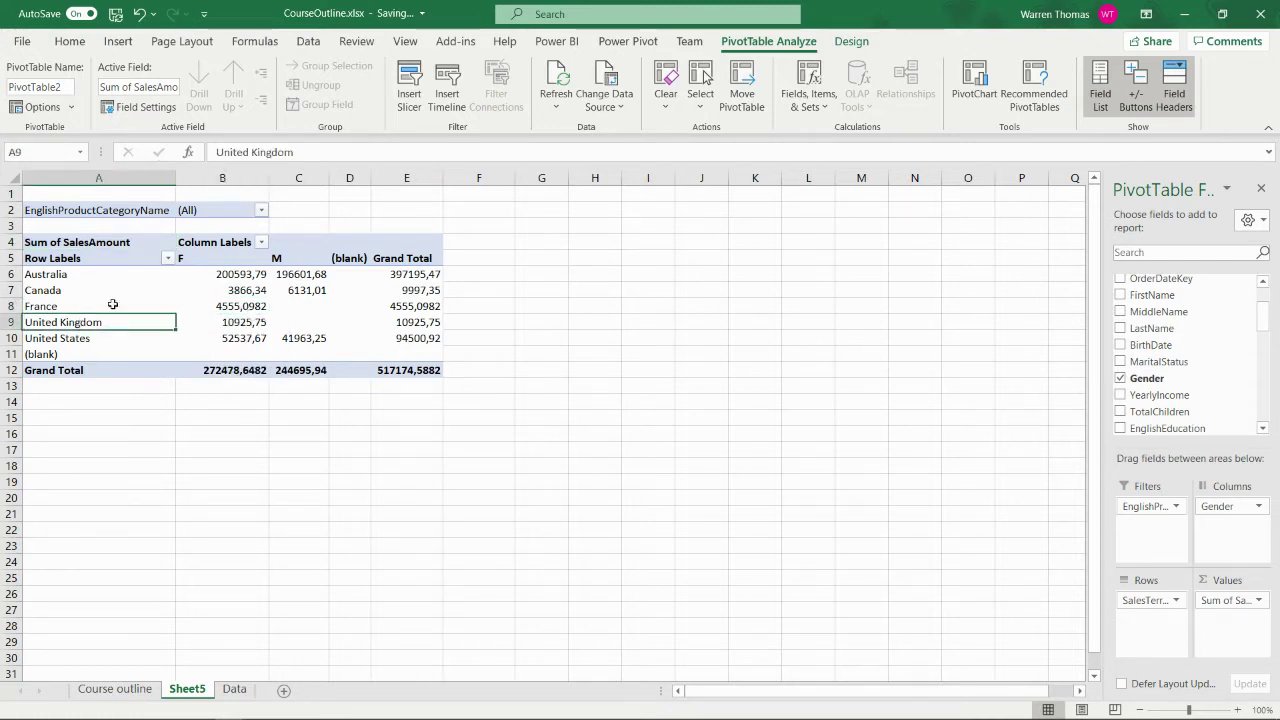
Filter the PivotTable by EnglishProductCategoryName to show only Bikes.
click(261, 210)
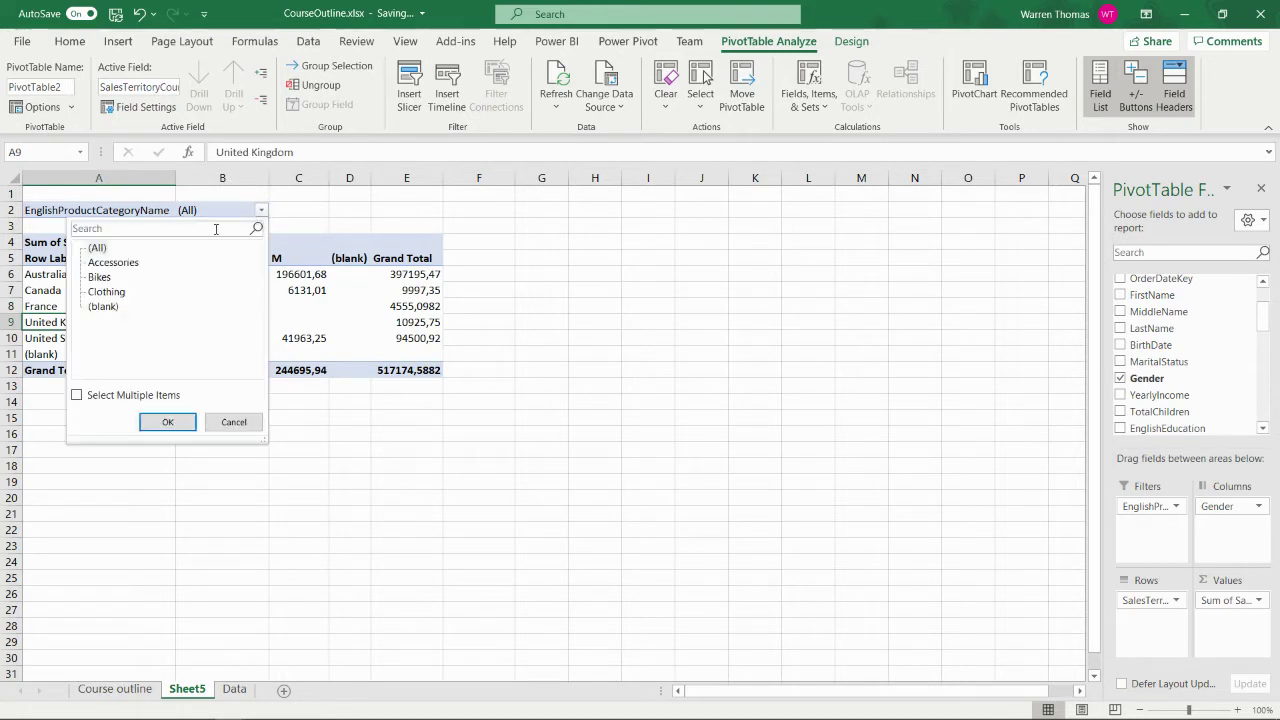
click(99, 277)
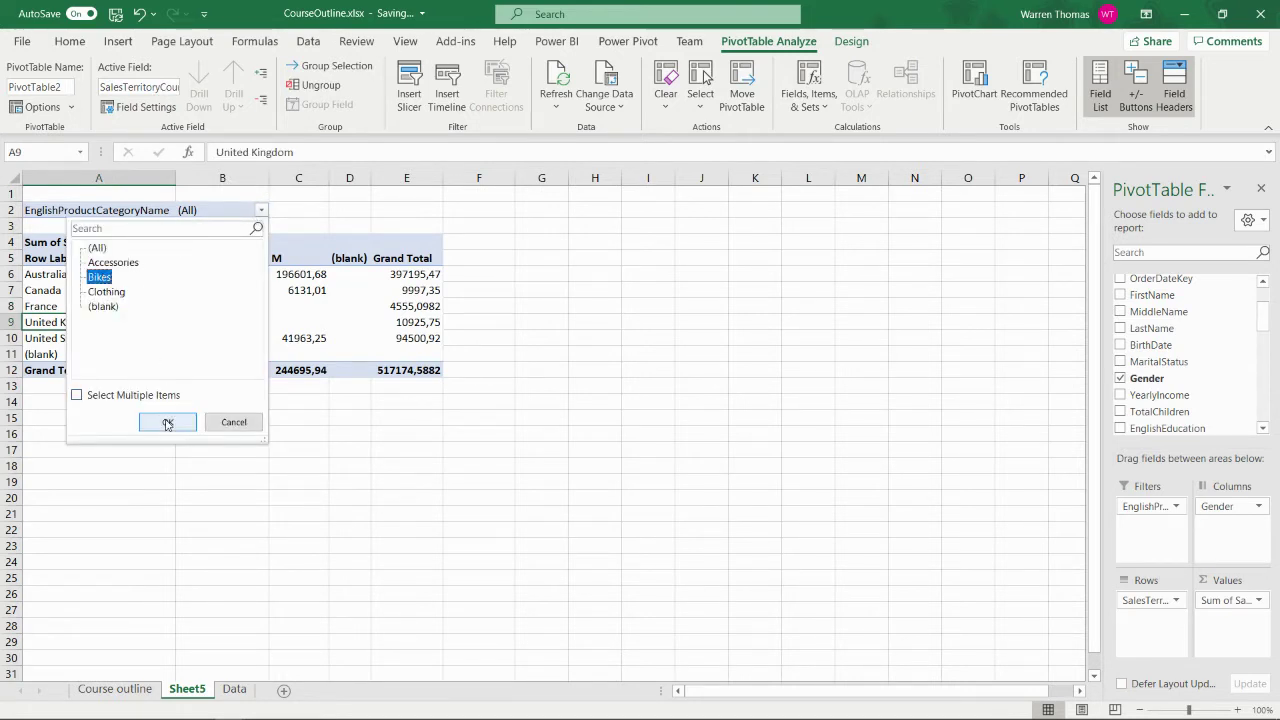
click(167, 421)
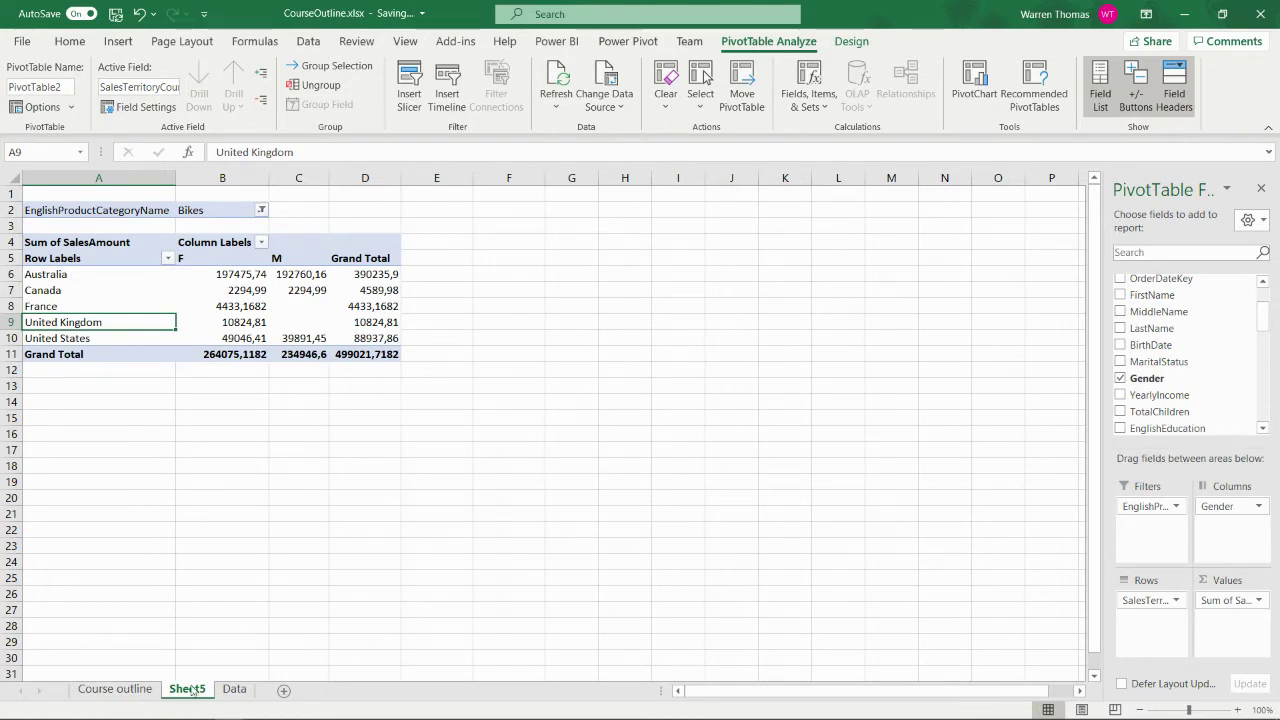
Examine the recommended PivotTables for the Data sheet without inserting any.
click(232, 692)
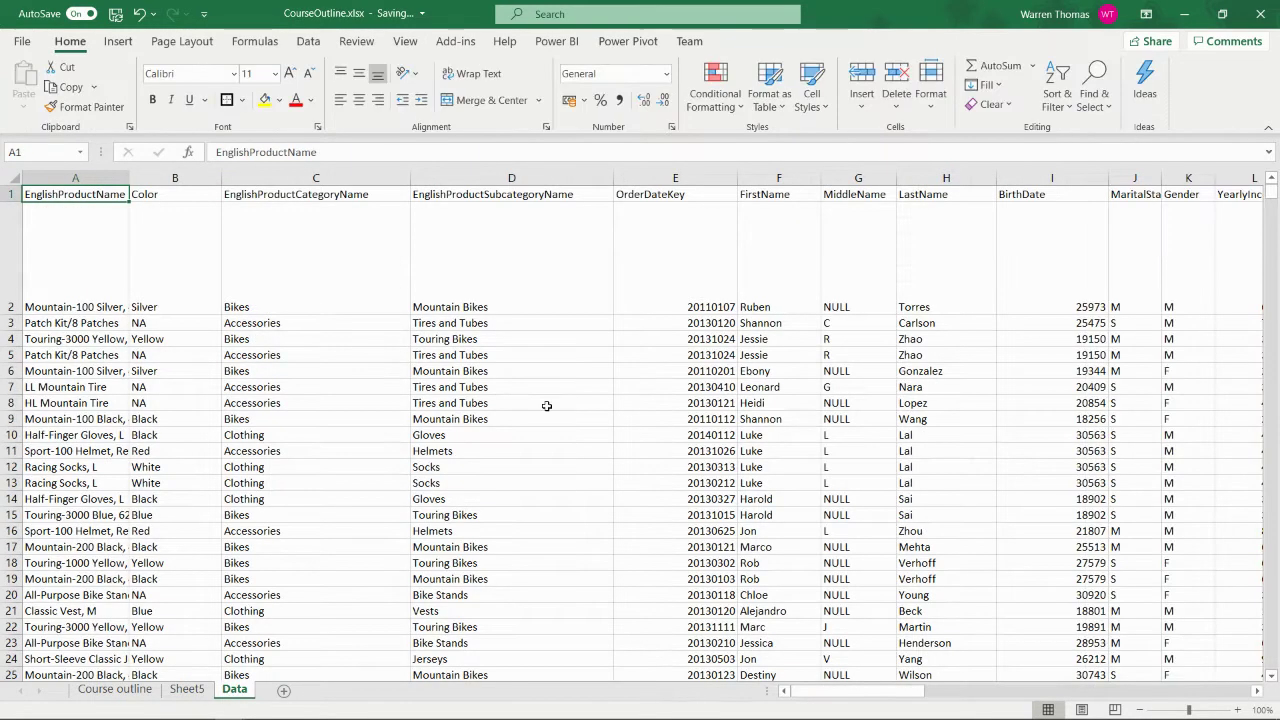
click(118, 41)
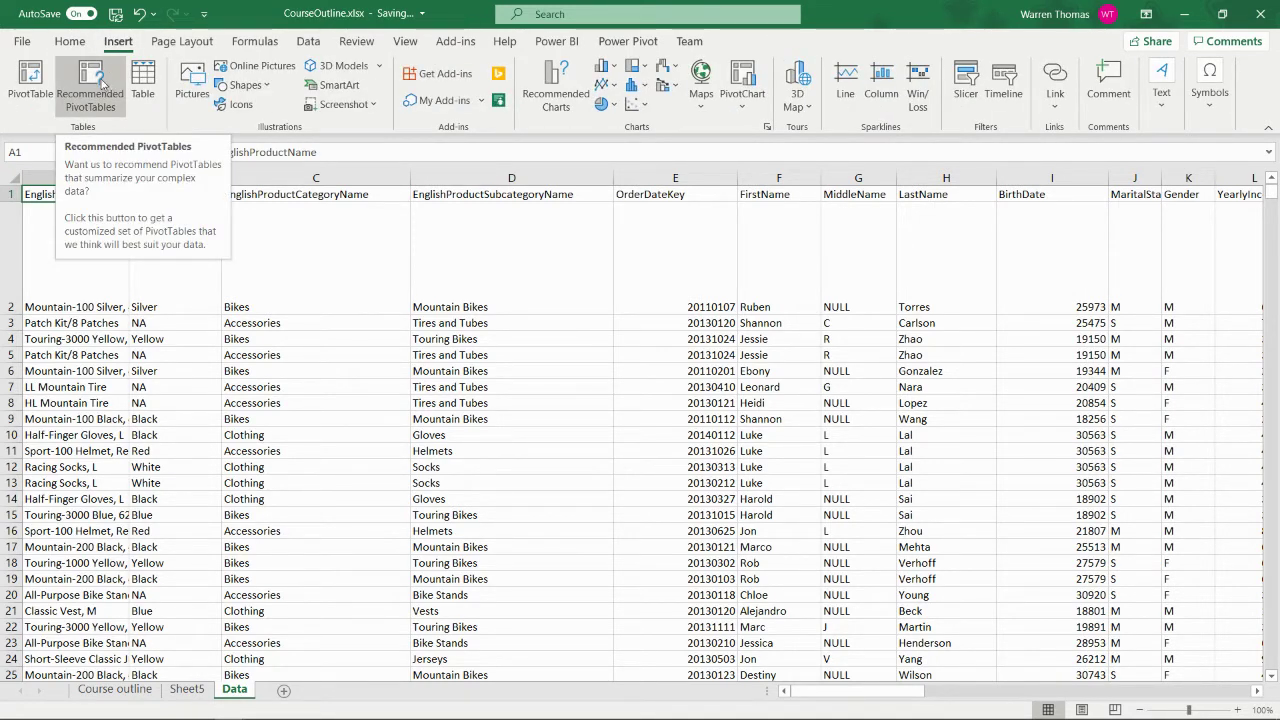
click(99, 84)
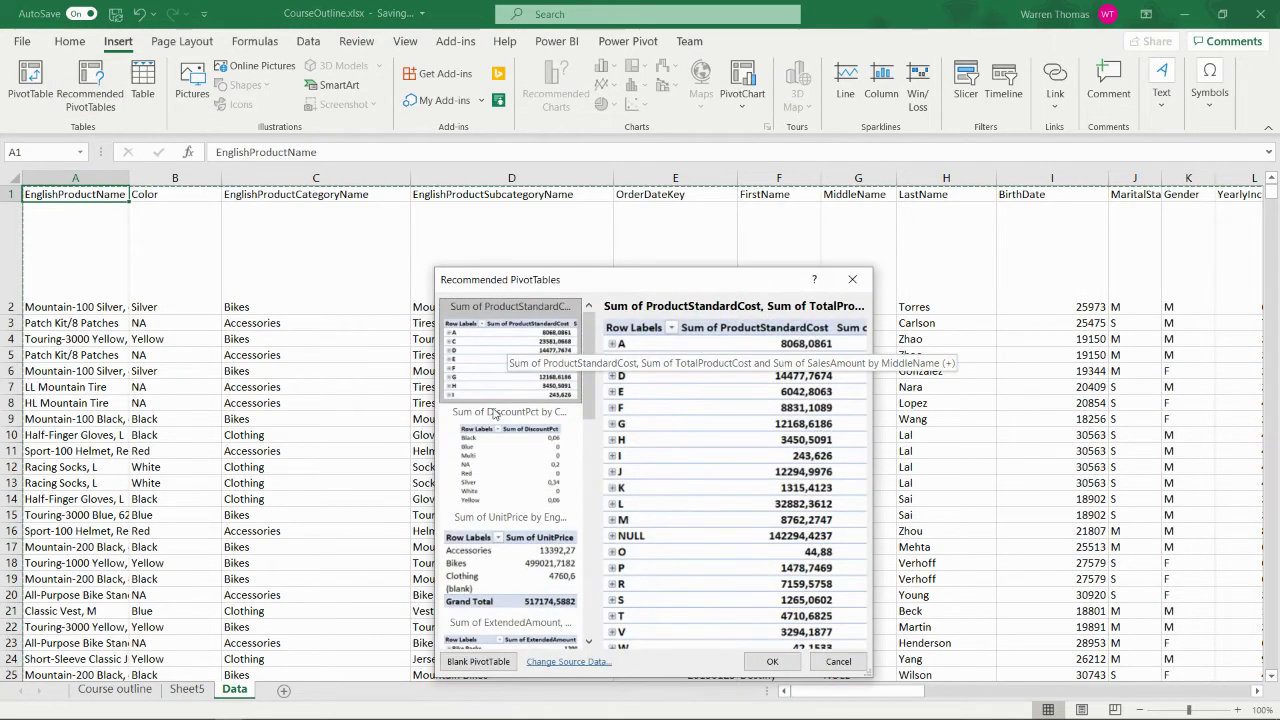
scroll(515, 580, down, 5)
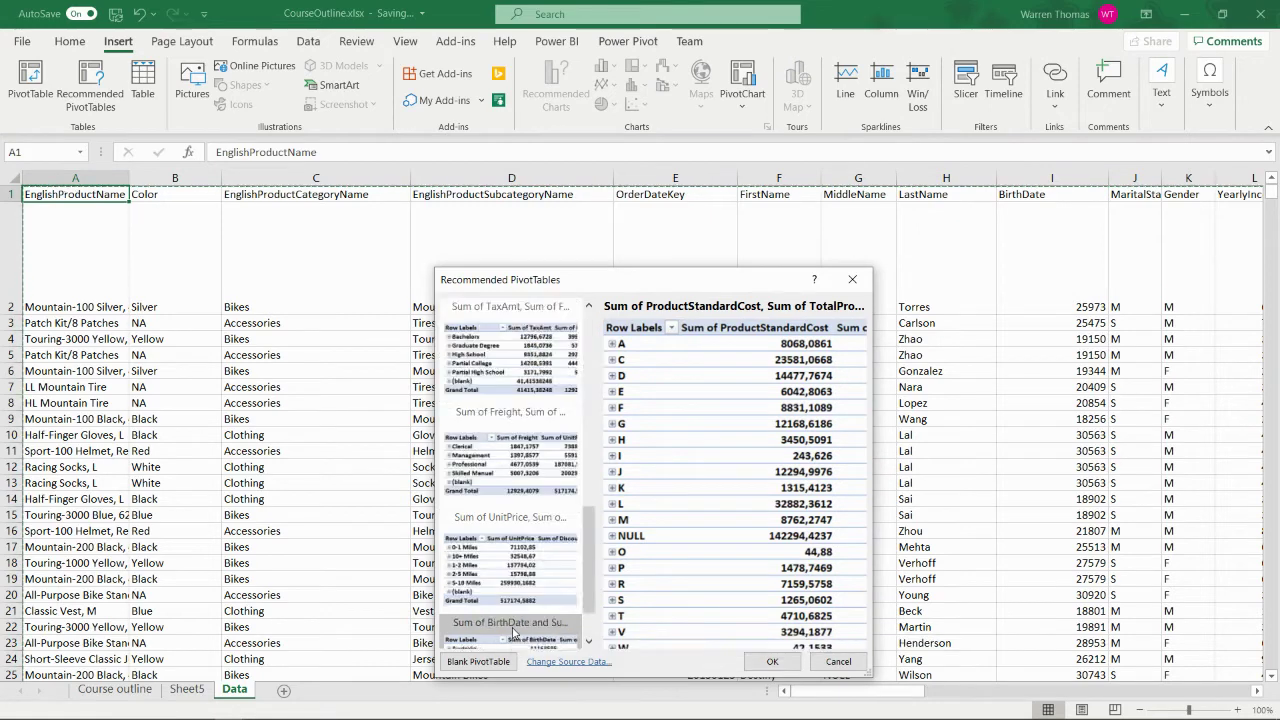
scroll(510, 570, up, 5)
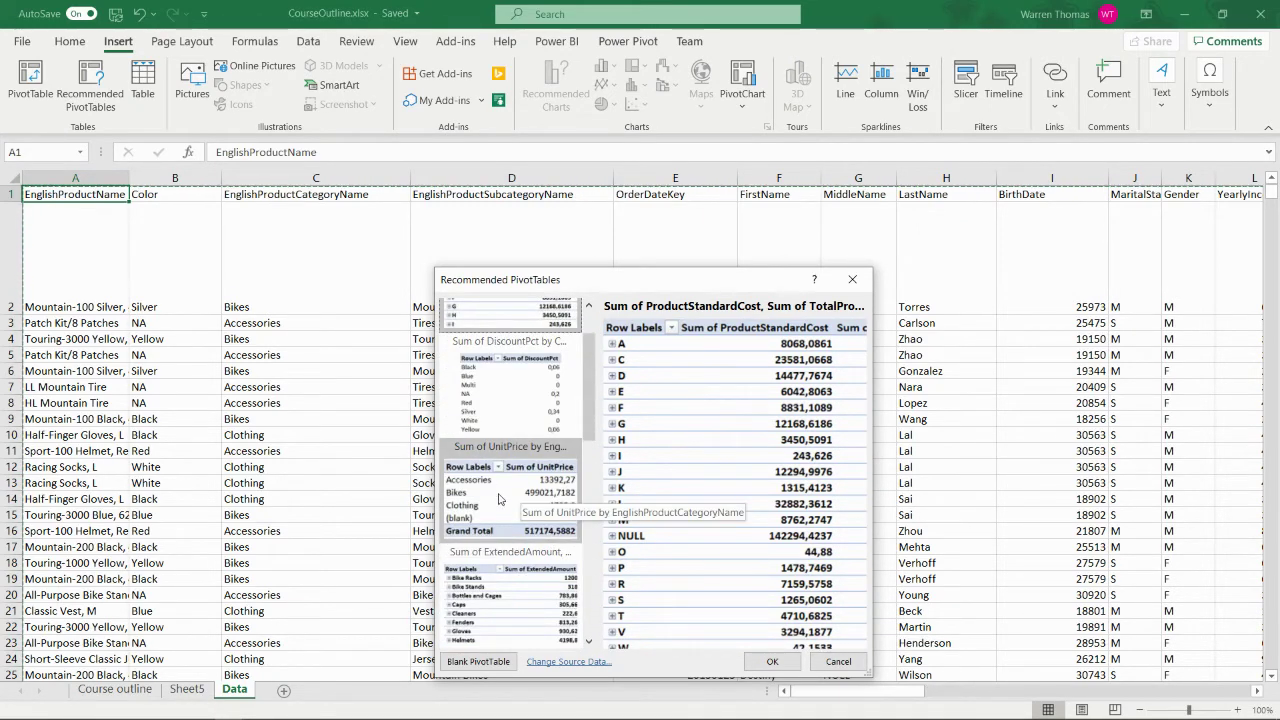
click(838, 661)
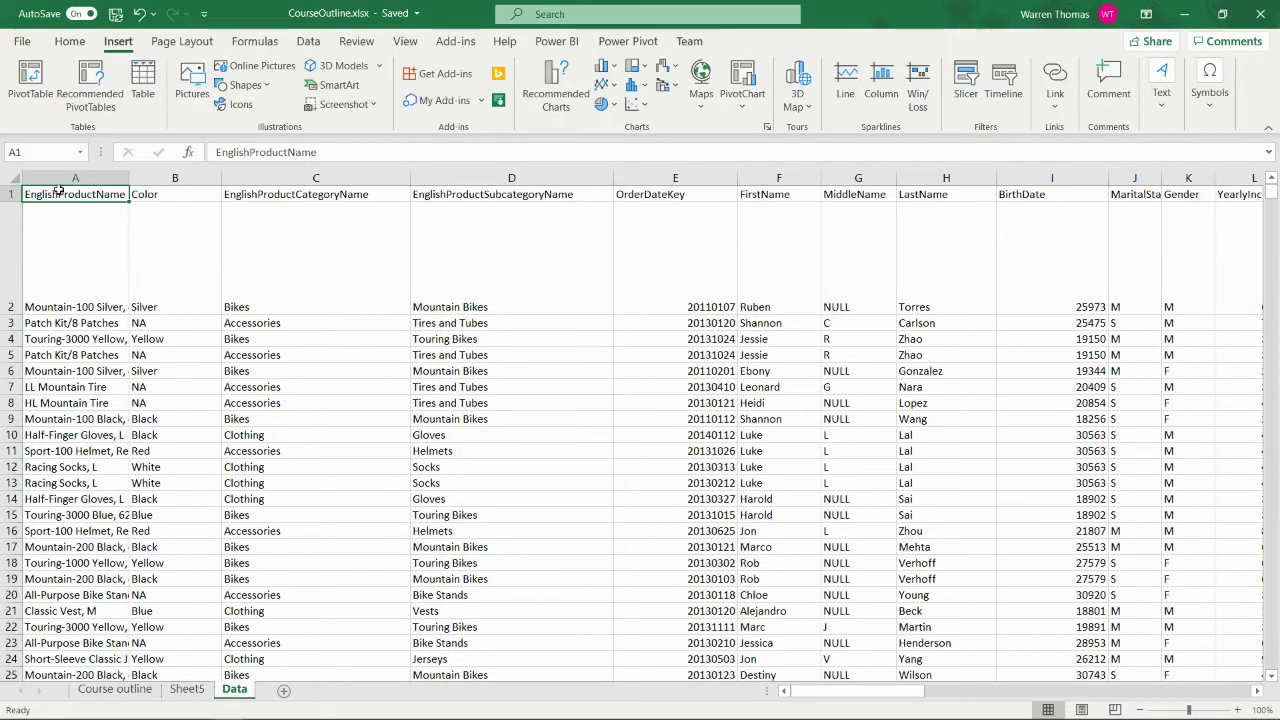
Select cells A1:H21 on the Data sheet and view the local picture folders without inserting a picture.
drag(59, 190, 950, 610)
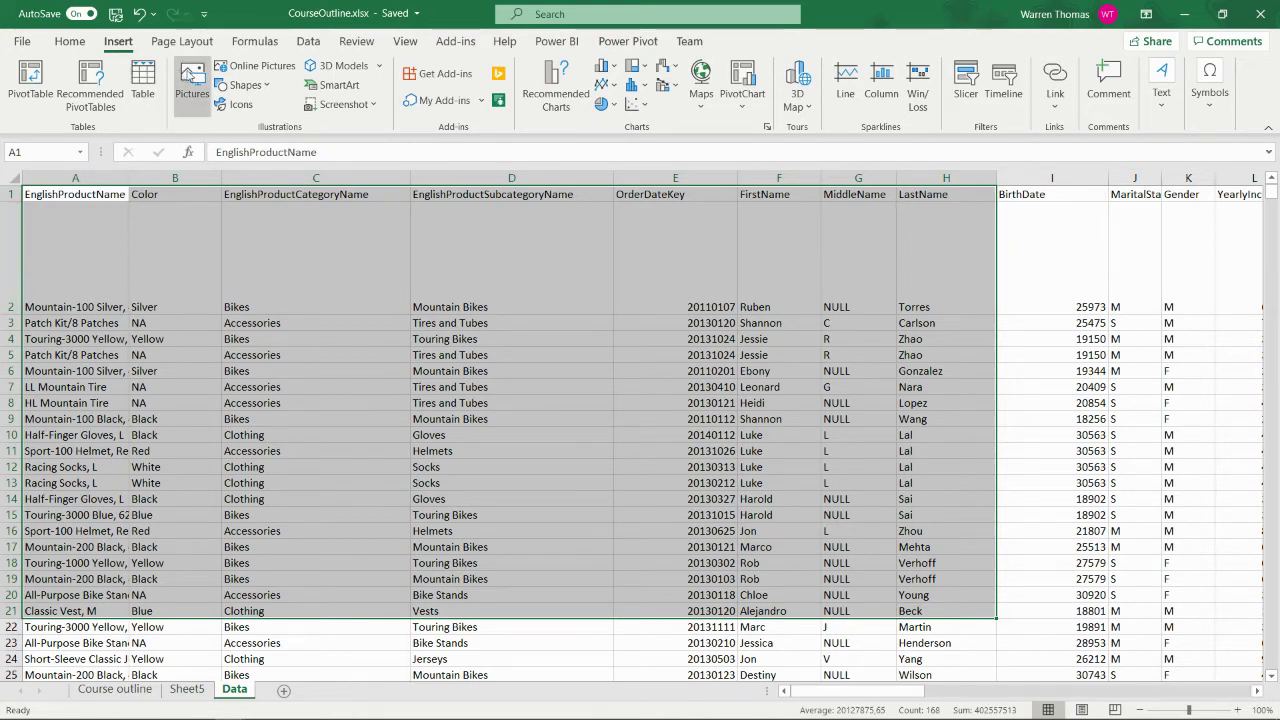
click(195, 80)
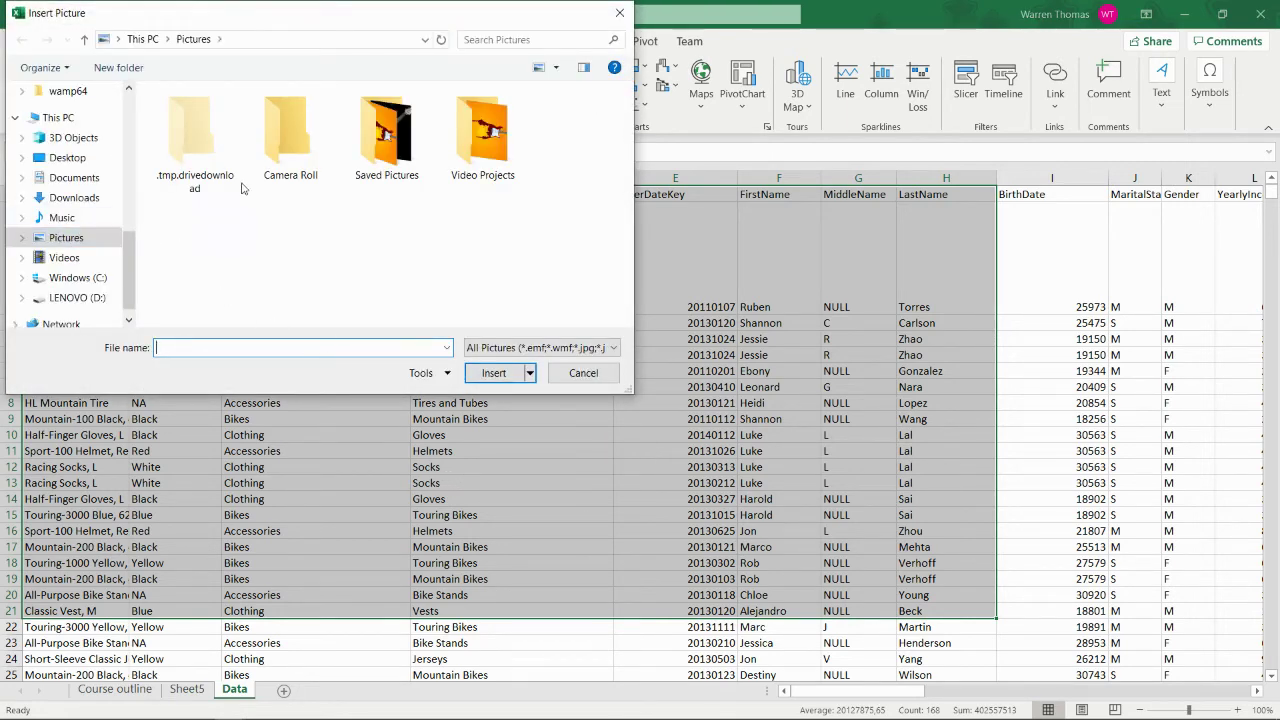
click(581, 372)
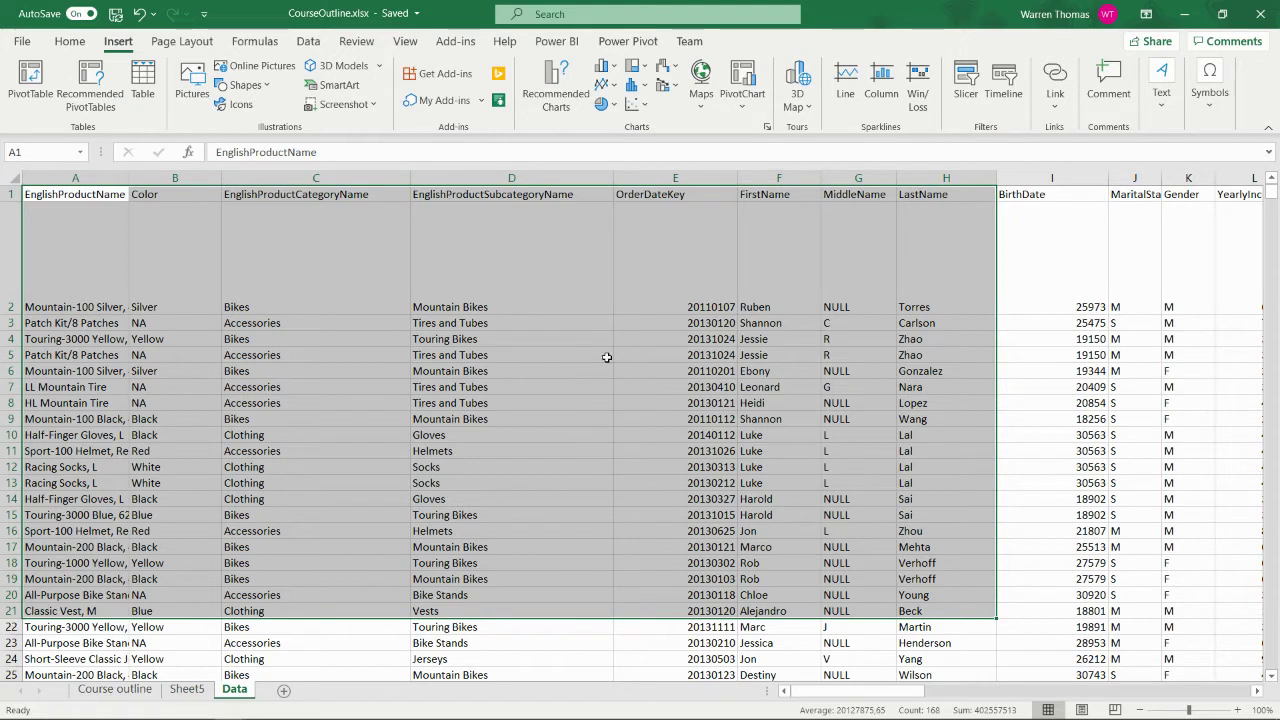
Draw a rectangle about 17.6 cm wide and 6.7 cm high over the data cells, and delete it.
click(260, 87)
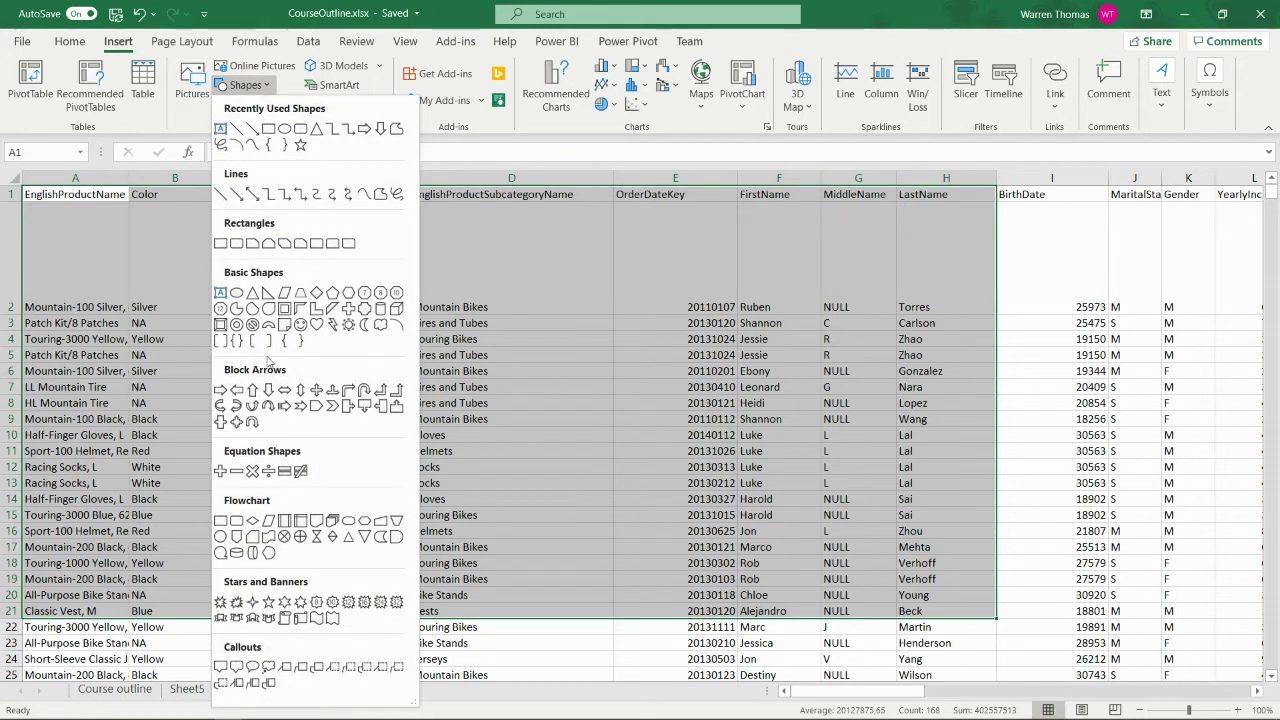
click(268, 128)
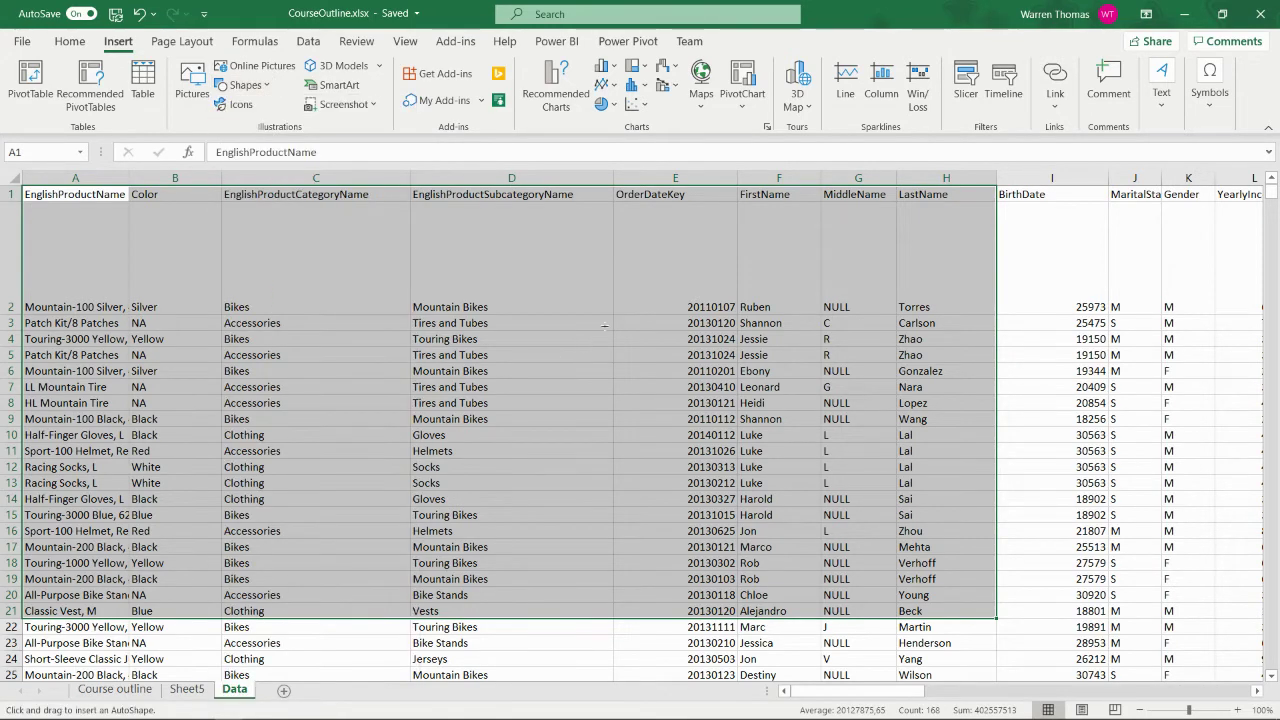
drag(604, 326, 1160, 536)
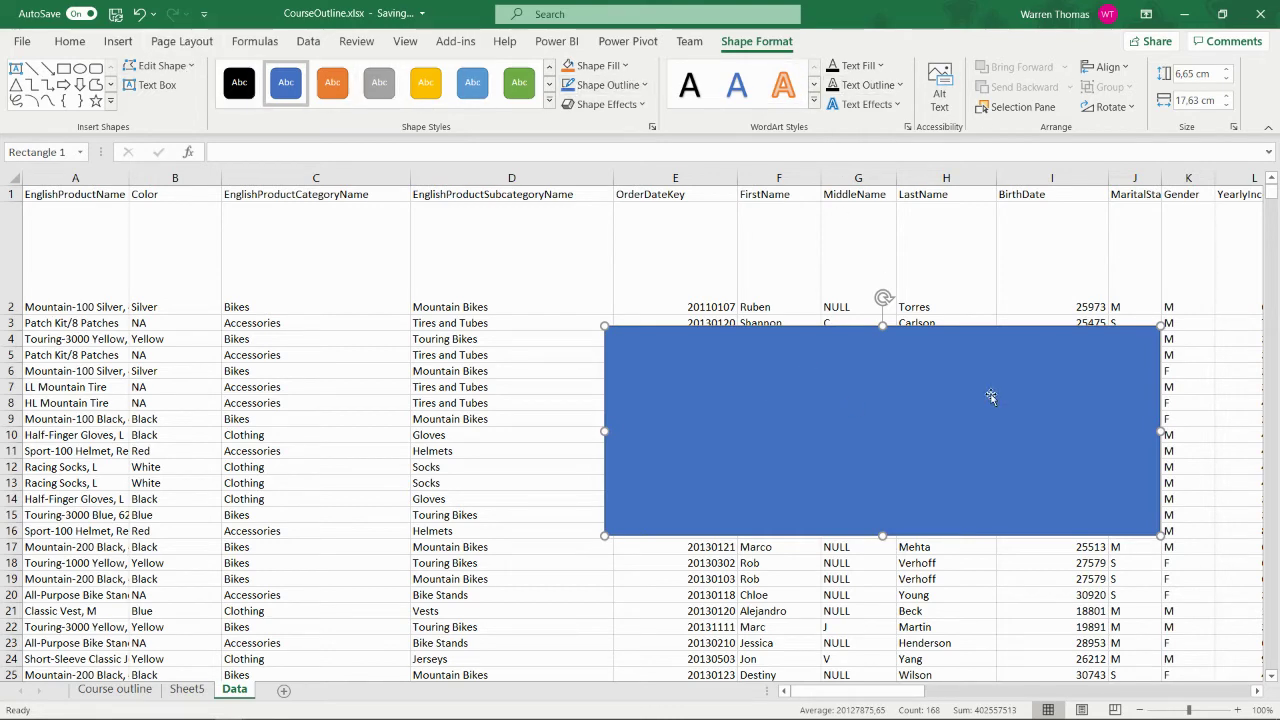
key(Delete)
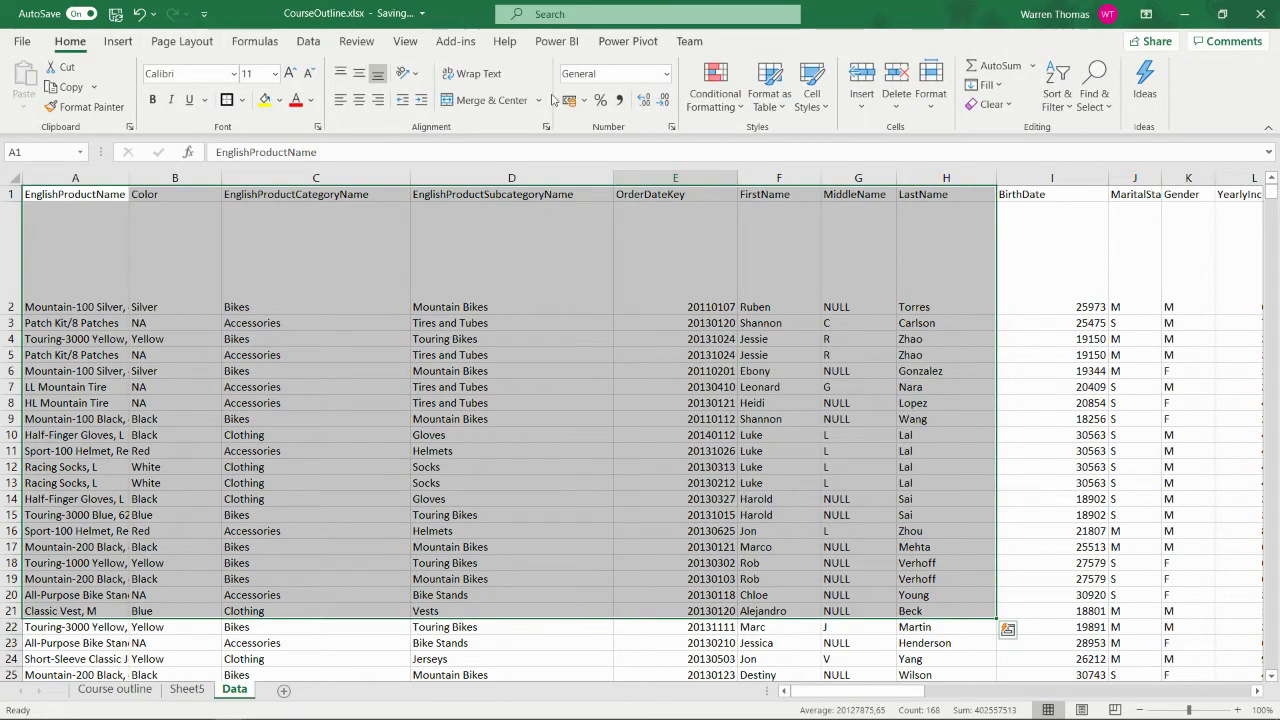
Look at the icon library available for insertion and close it without adding an icon.
click(124, 44)
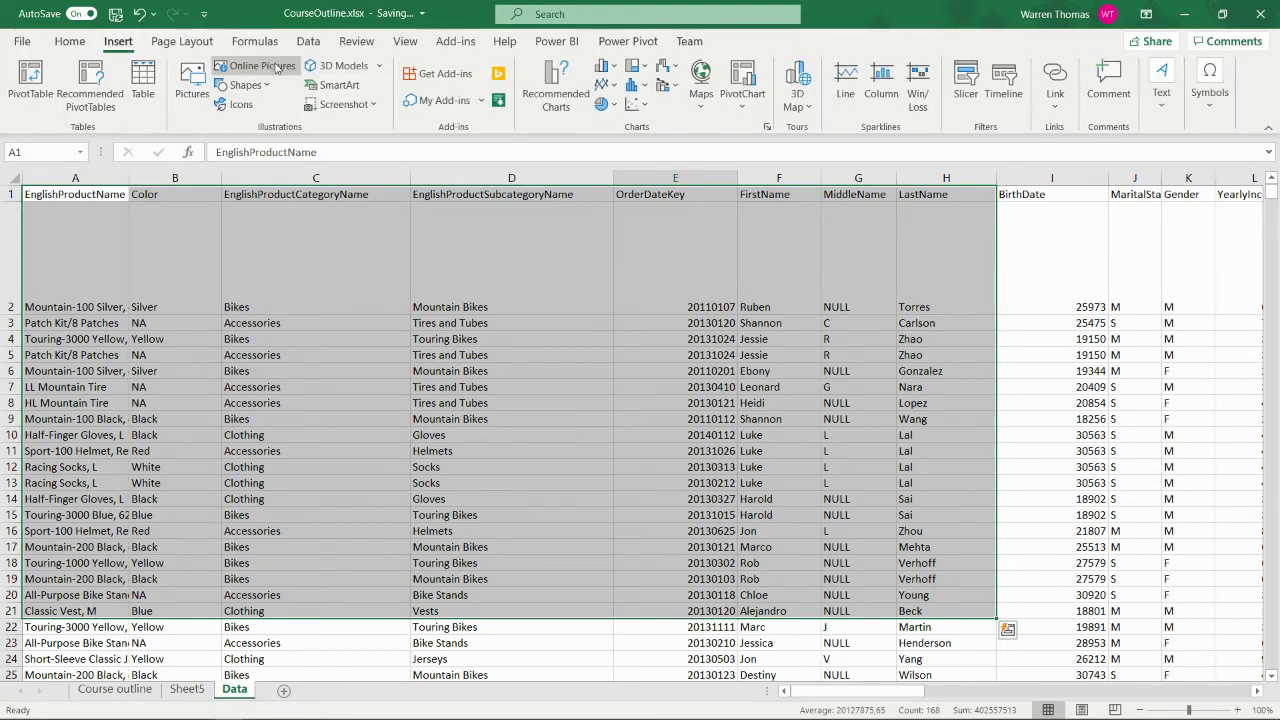
click(240, 107)
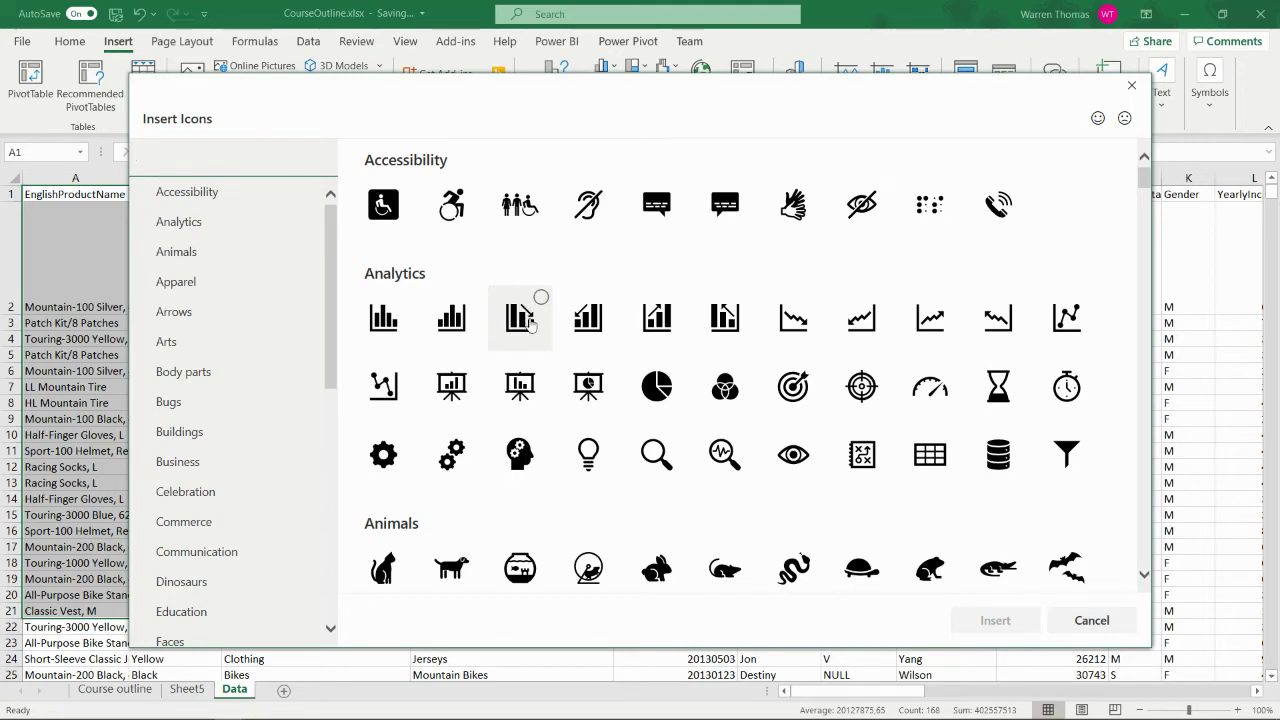
click(1132, 85)
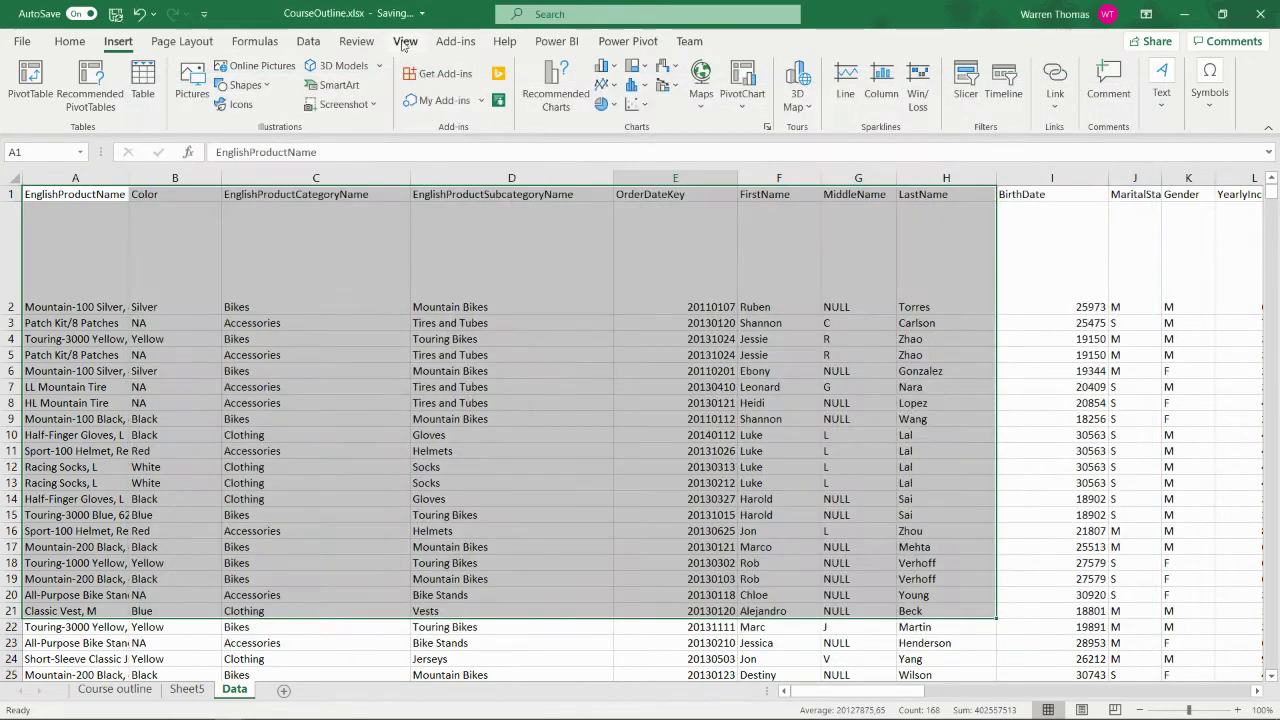
Look through the SmartArt List and Process layouts, previewing Interconnected Block Process and Continuous Block Process, without inserting a graphic.
click(335, 88)
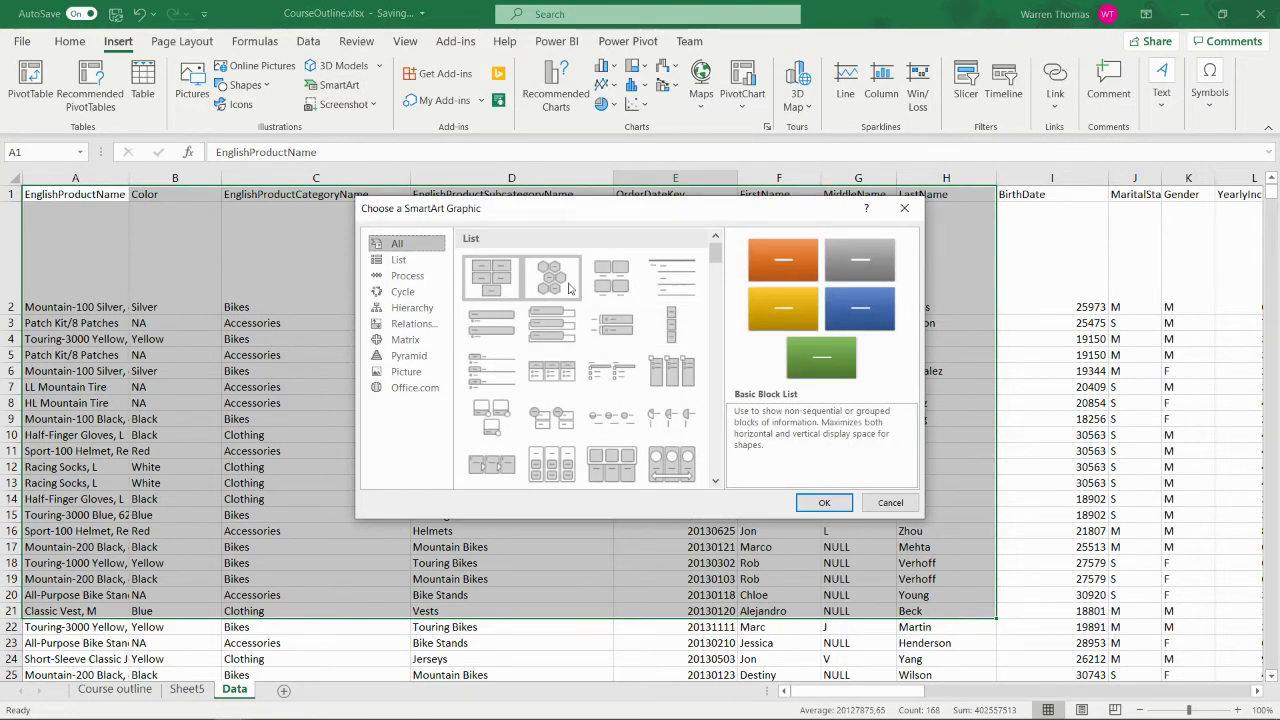
click(398, 259)
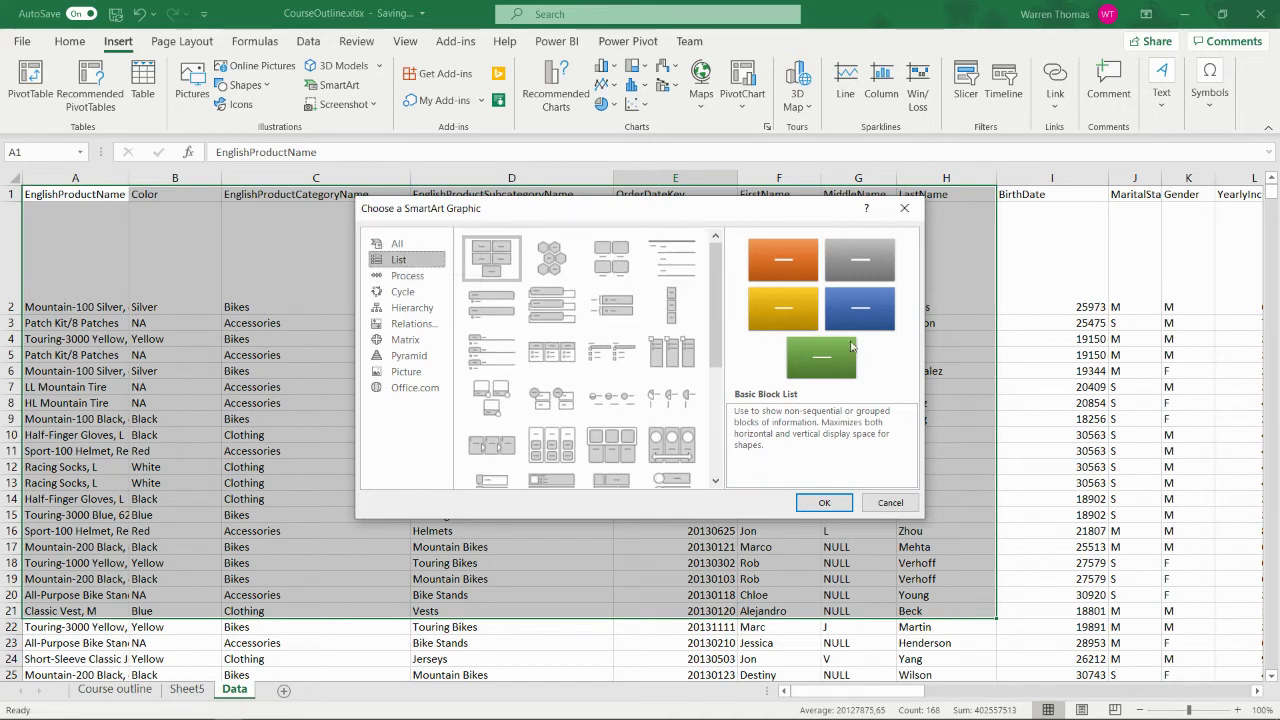
click(407, 275)
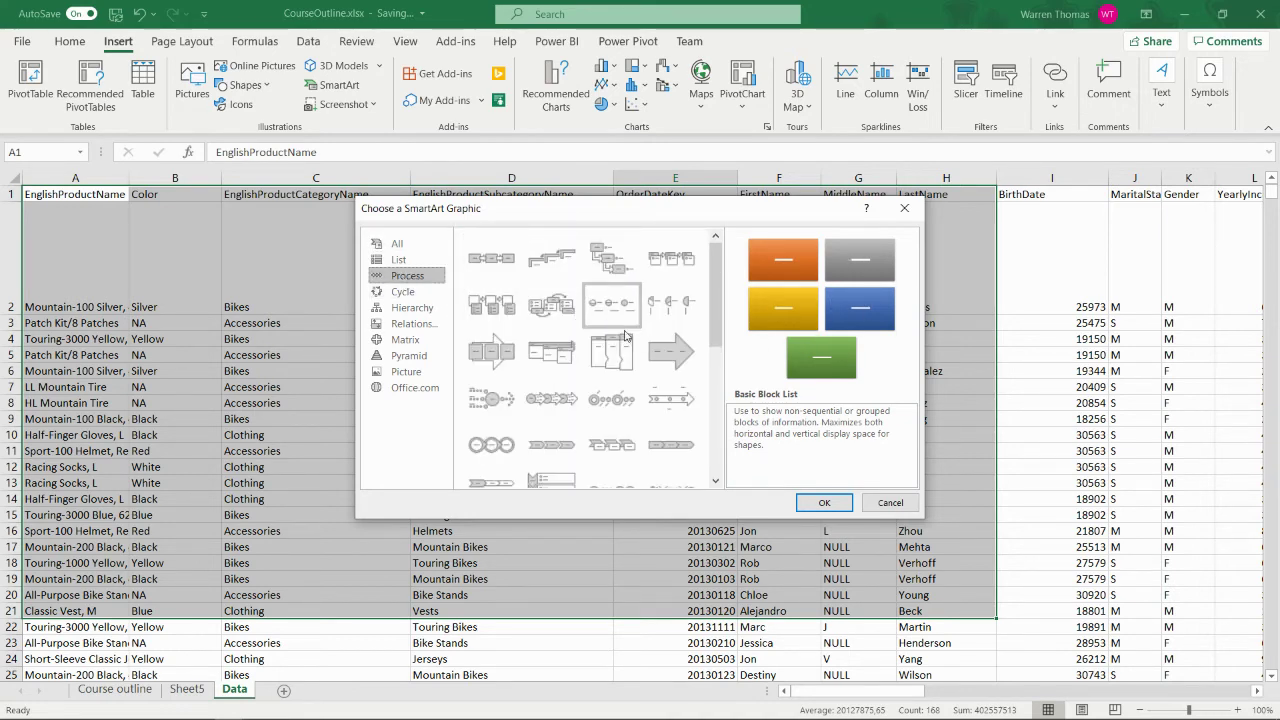
click(671, 350)
click(611, 350)
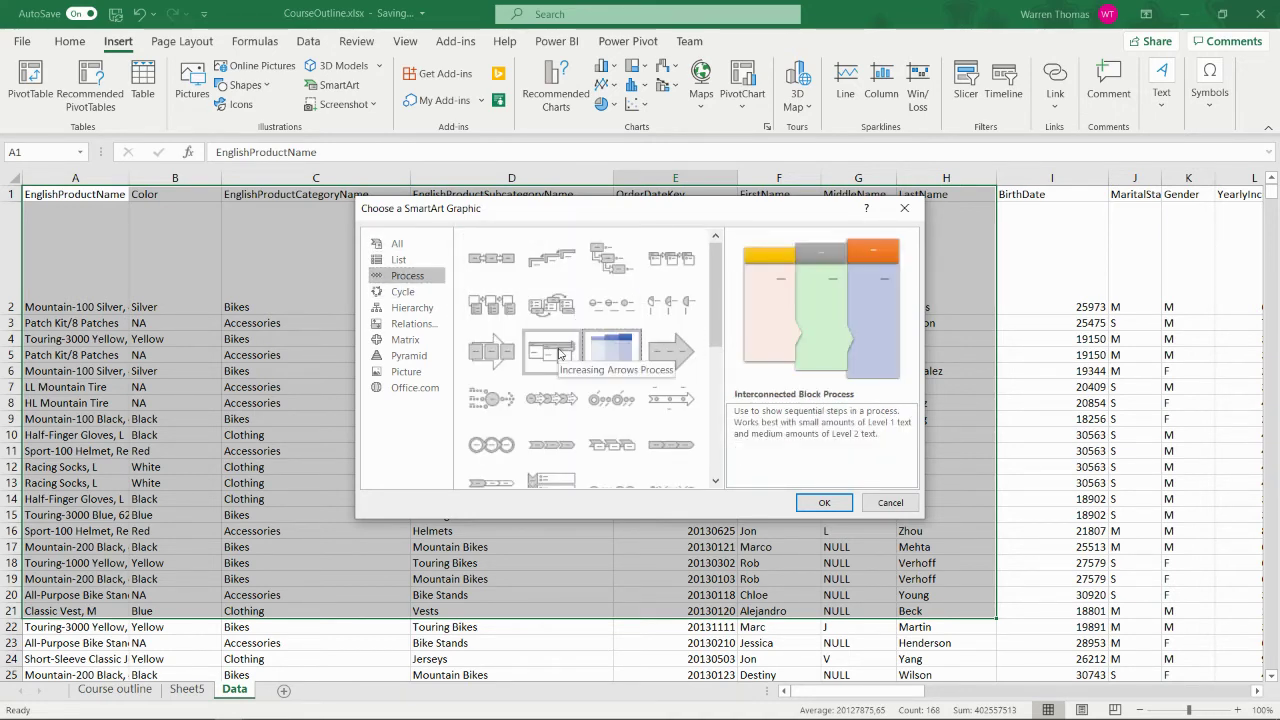
click(553, 352)
click(491, 350)
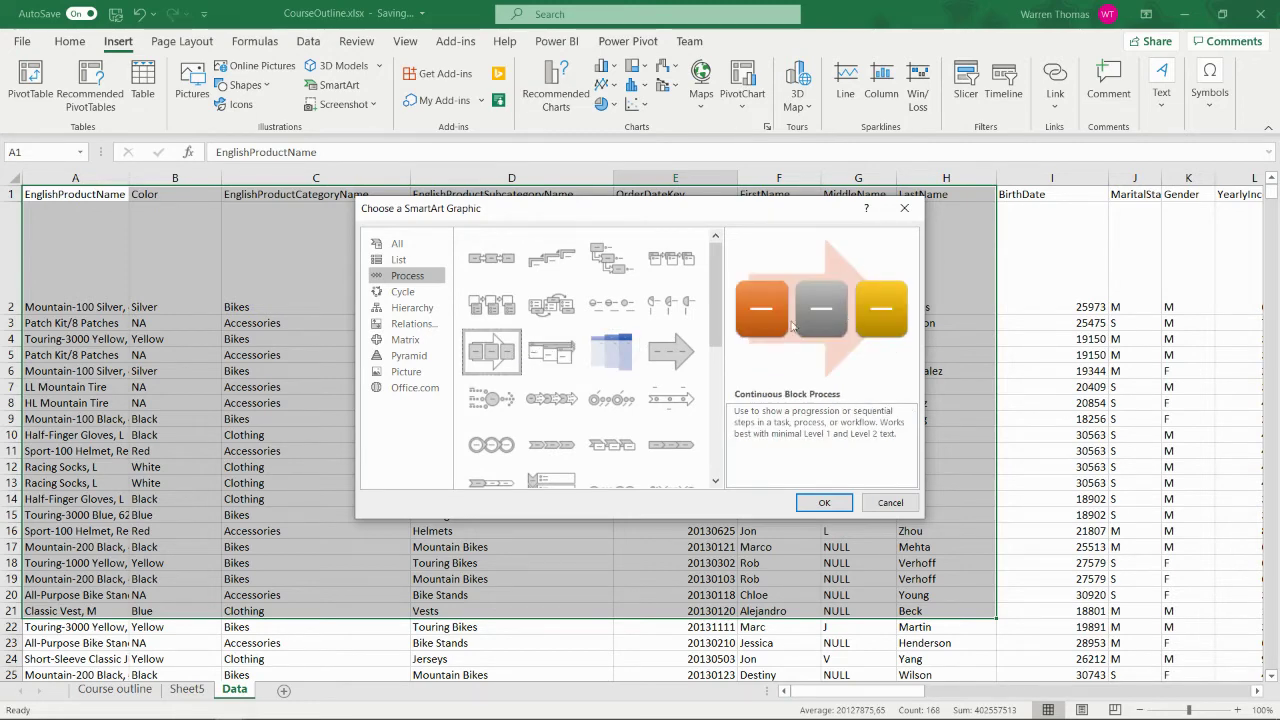
click(889, 502)
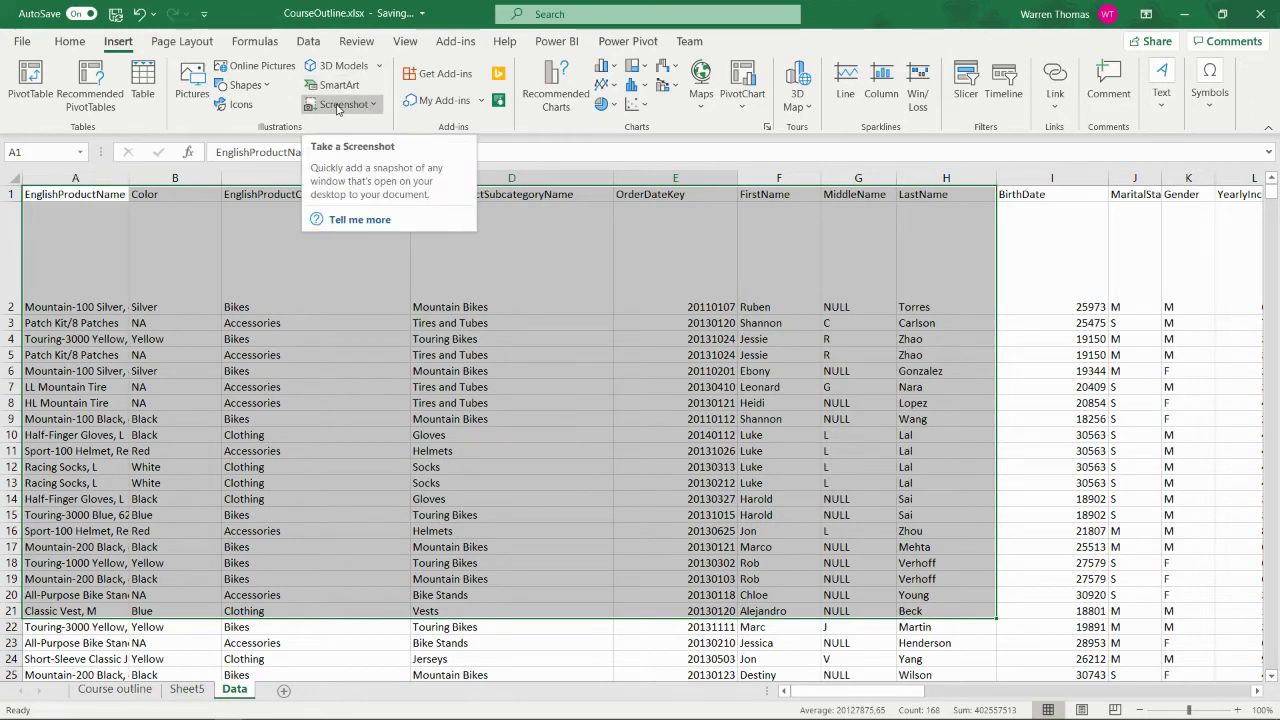
View the open windows available for a screenshot without inserting one.
click(337, 106)
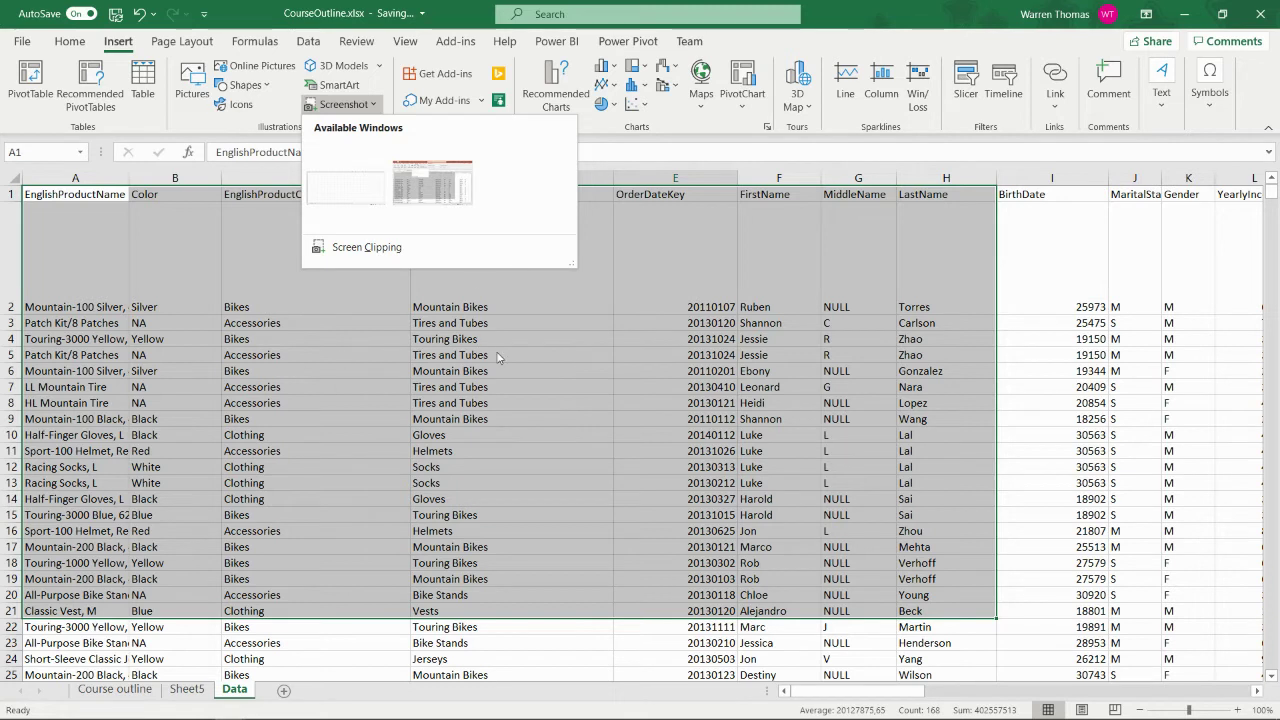
key(Escape)
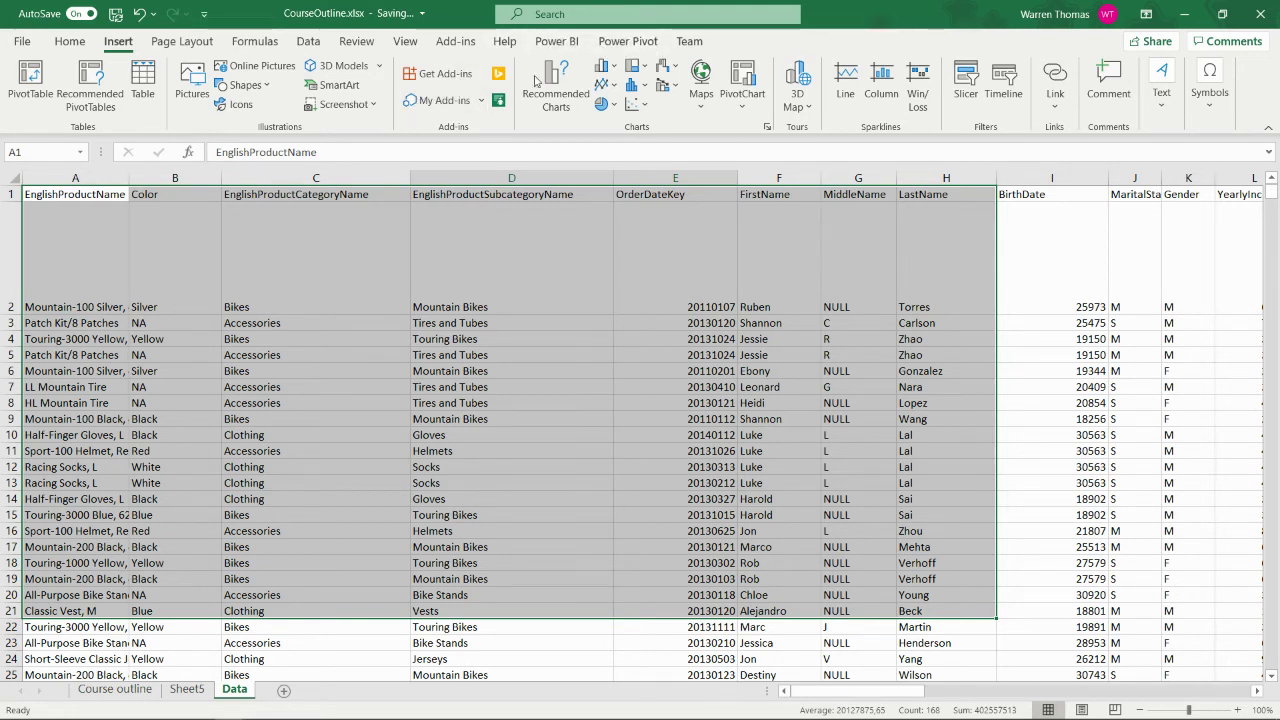
click(869, 691)
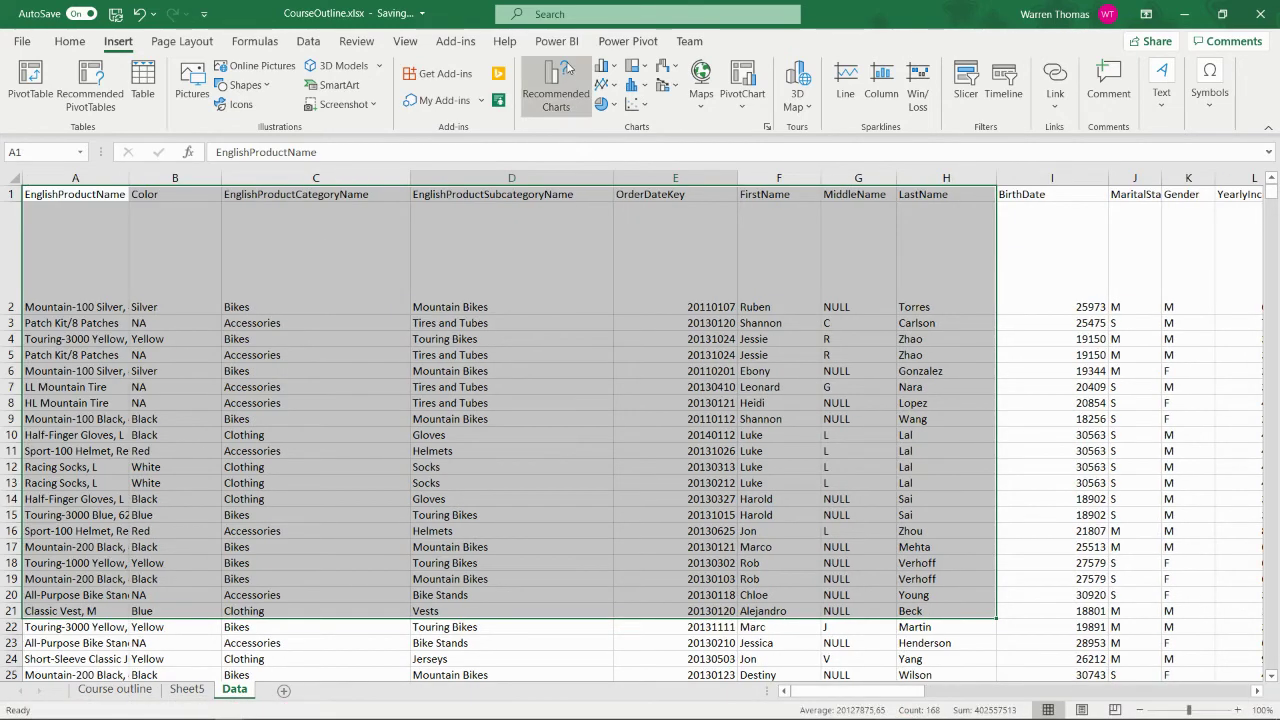
Select A5:D11 of the PivotTable on Sheet5 and preview the Clustered Column chart without inserting it.
click(186, 689)
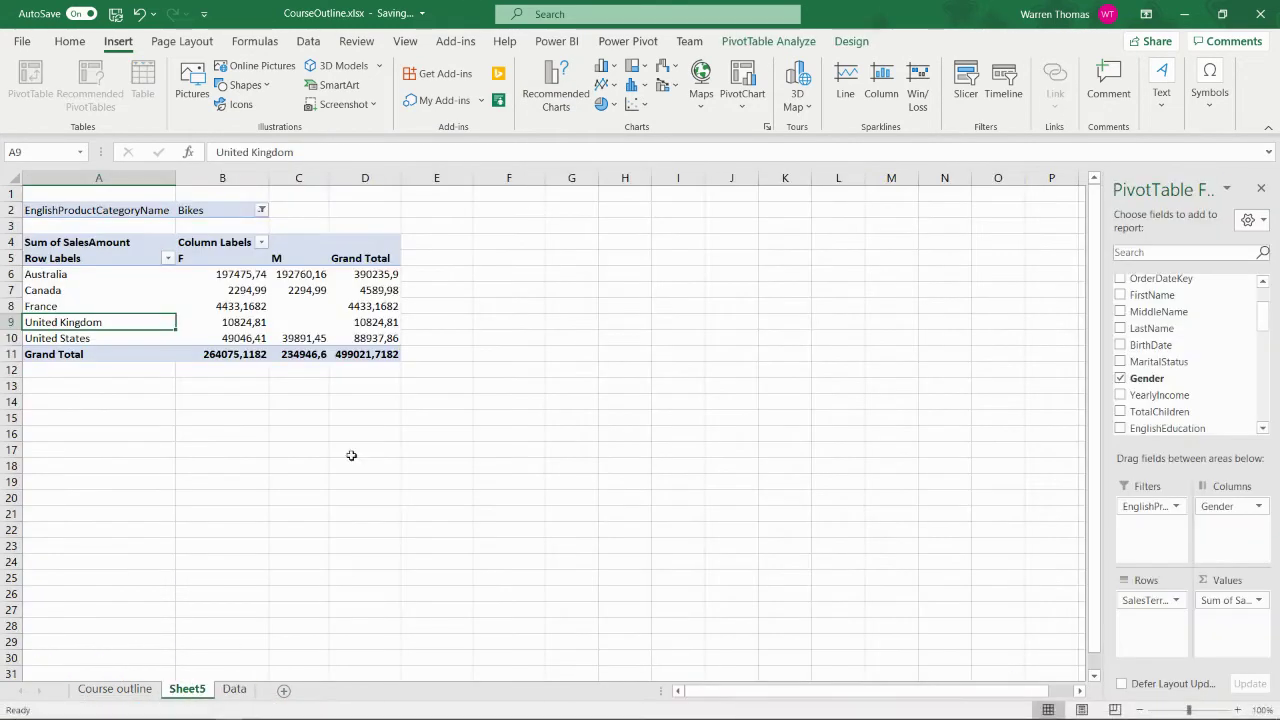
drag(45, 260, 383, 350)
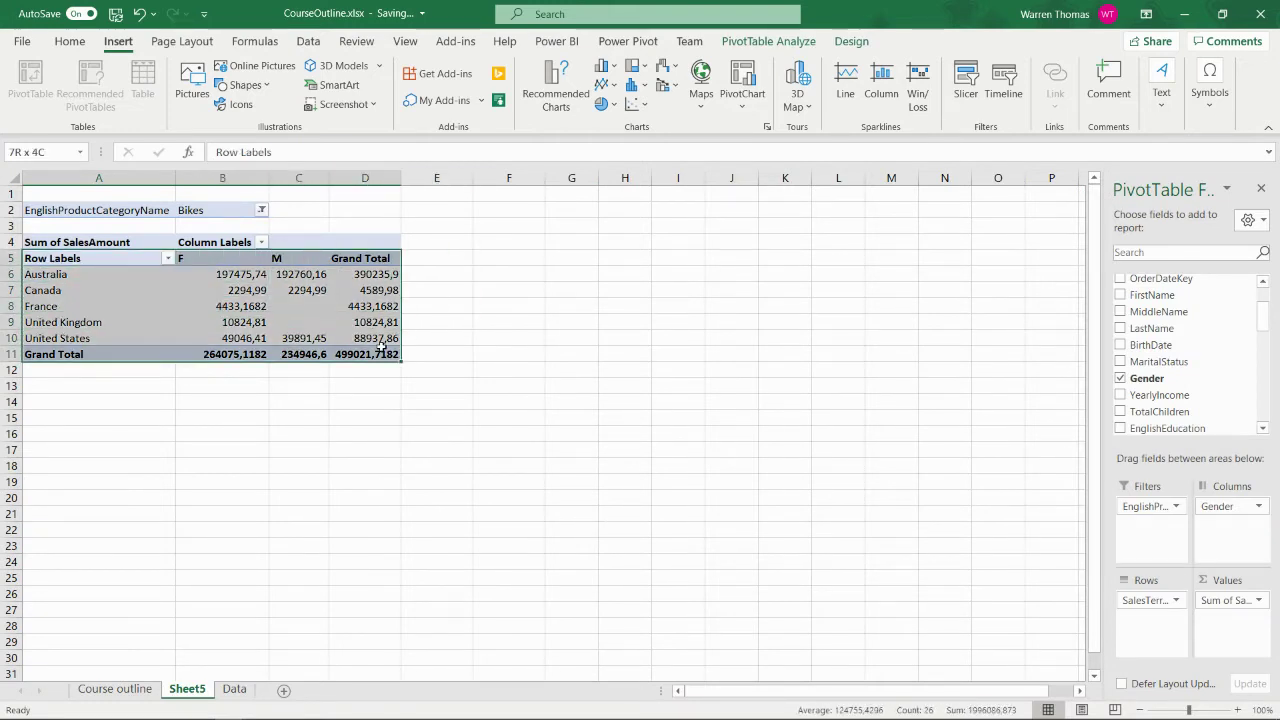
click(553, 93)
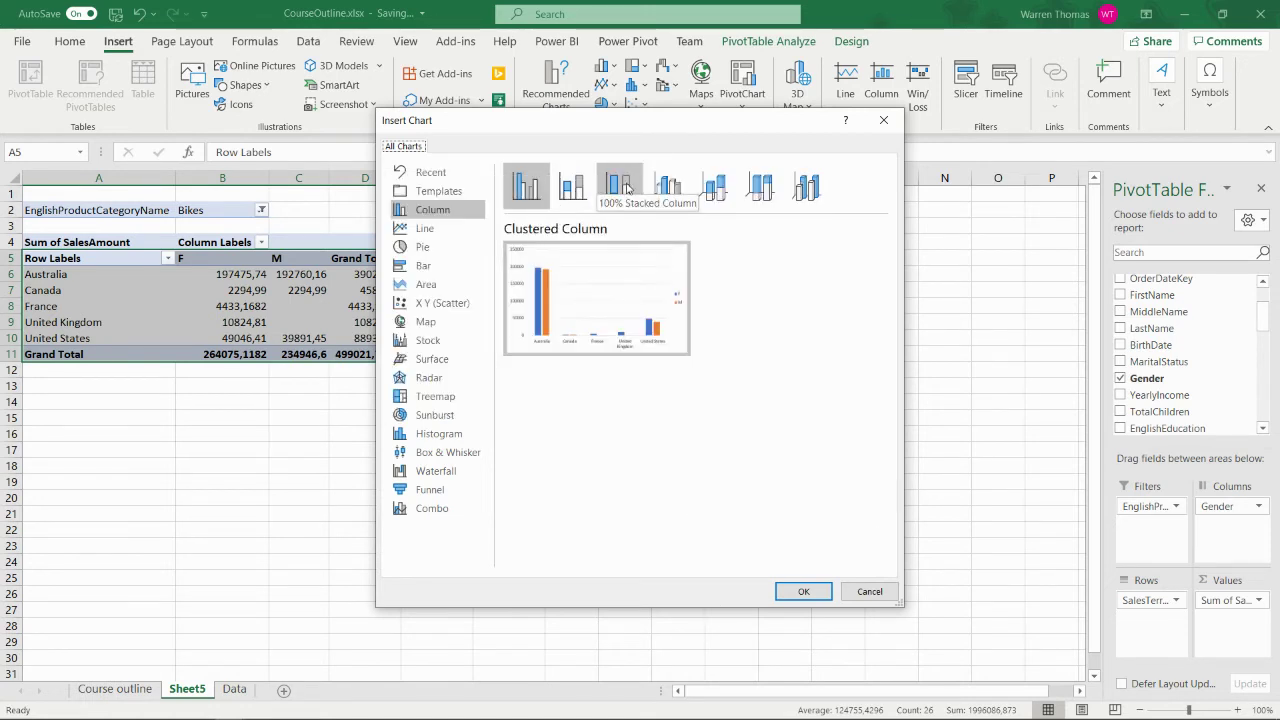
mouse_move(662, 343)
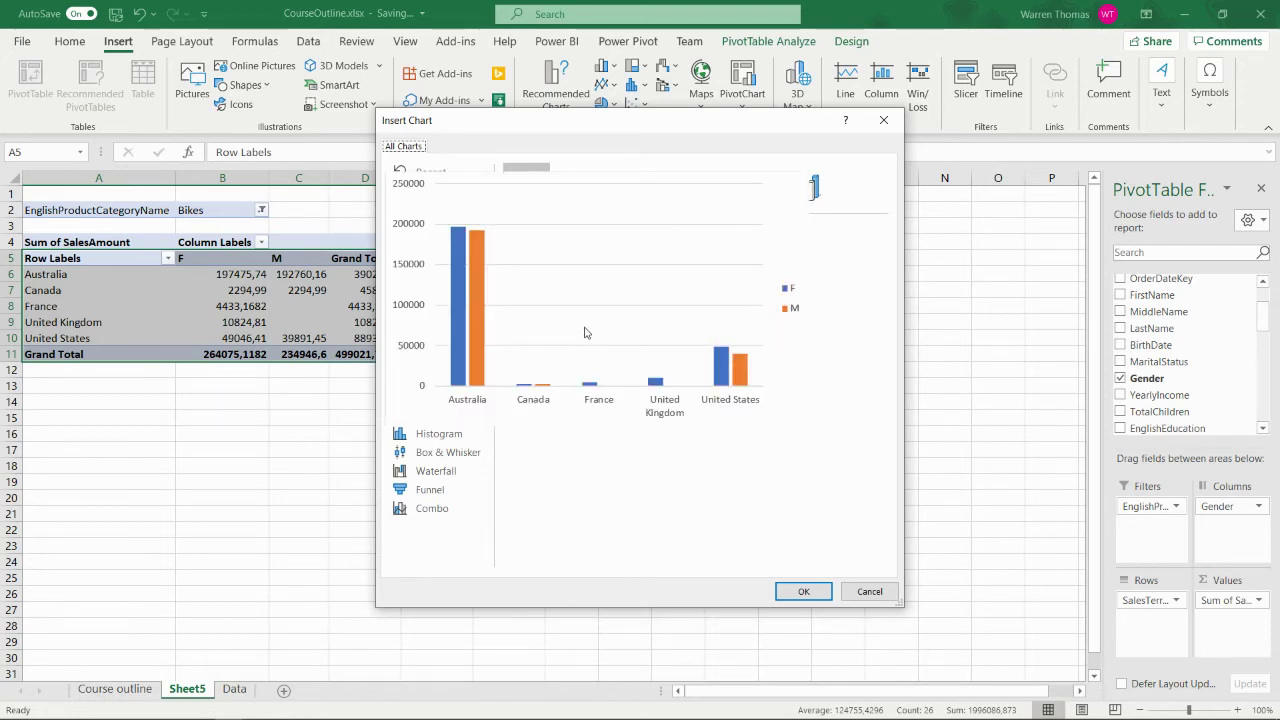
click(870, 591)
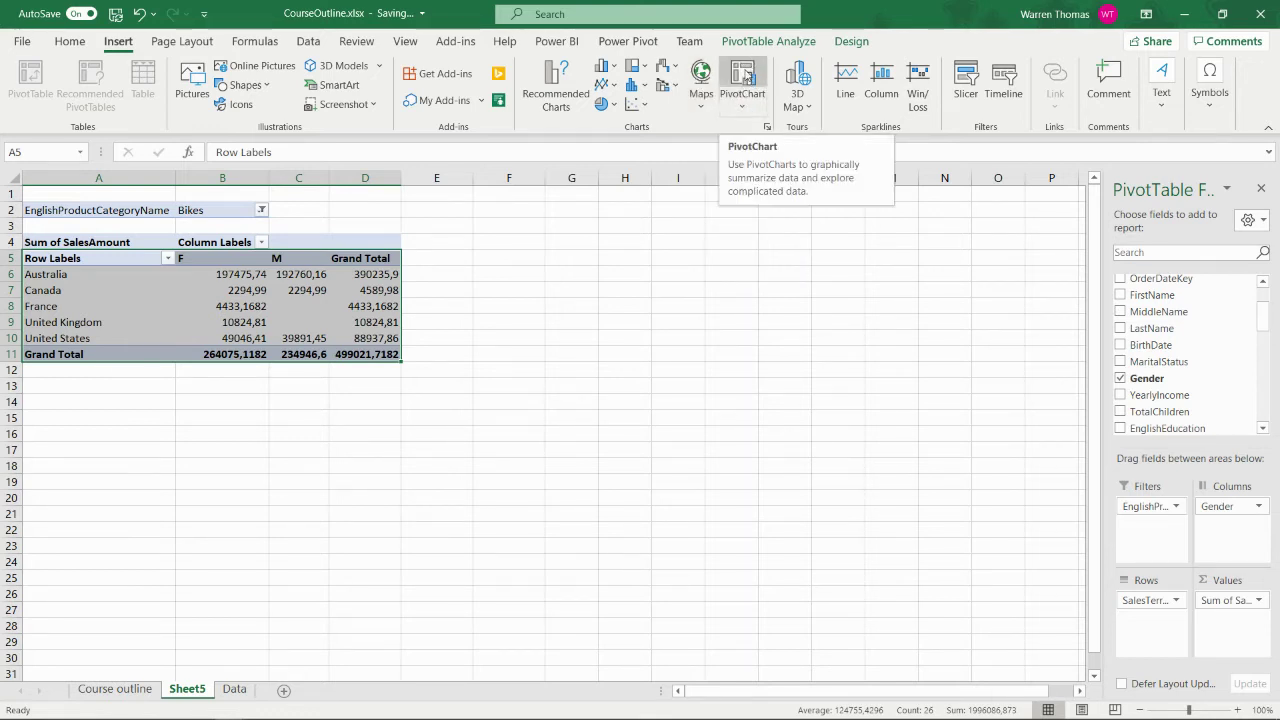
Insert a Clustered Column PivotChart from the PivotTable on Sheet5.
click(739, 108)
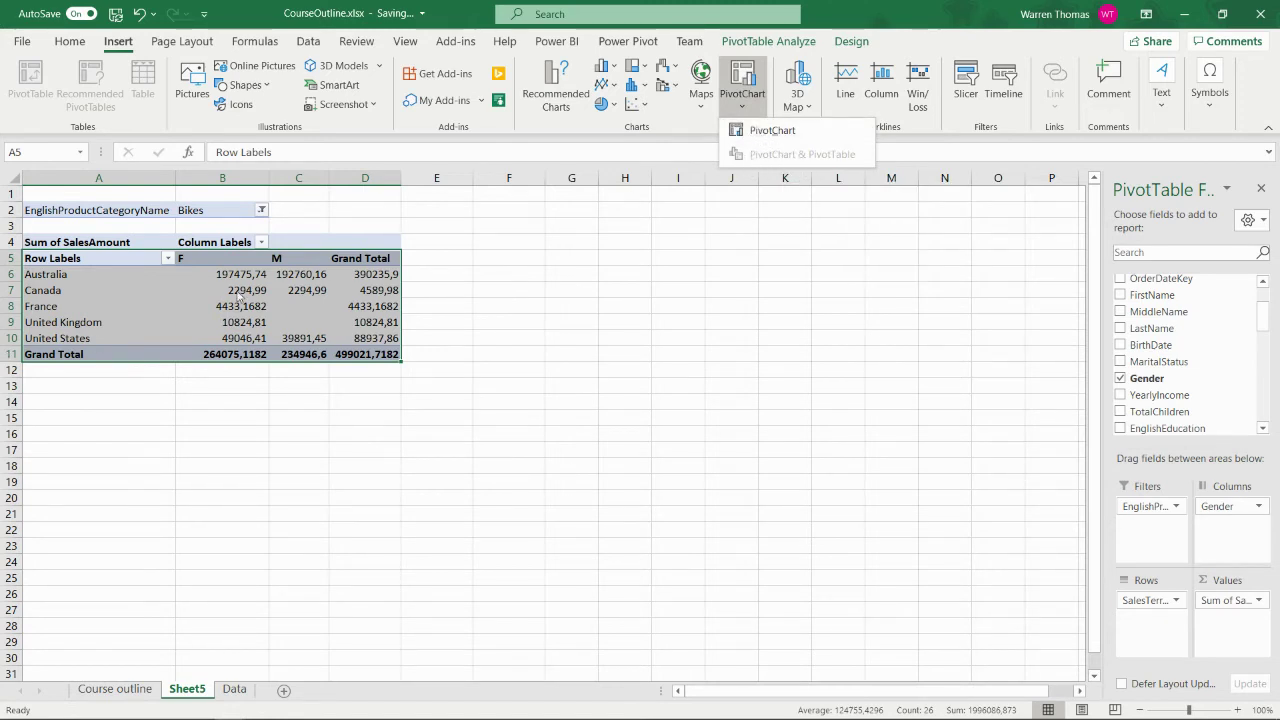
click(781, 136)
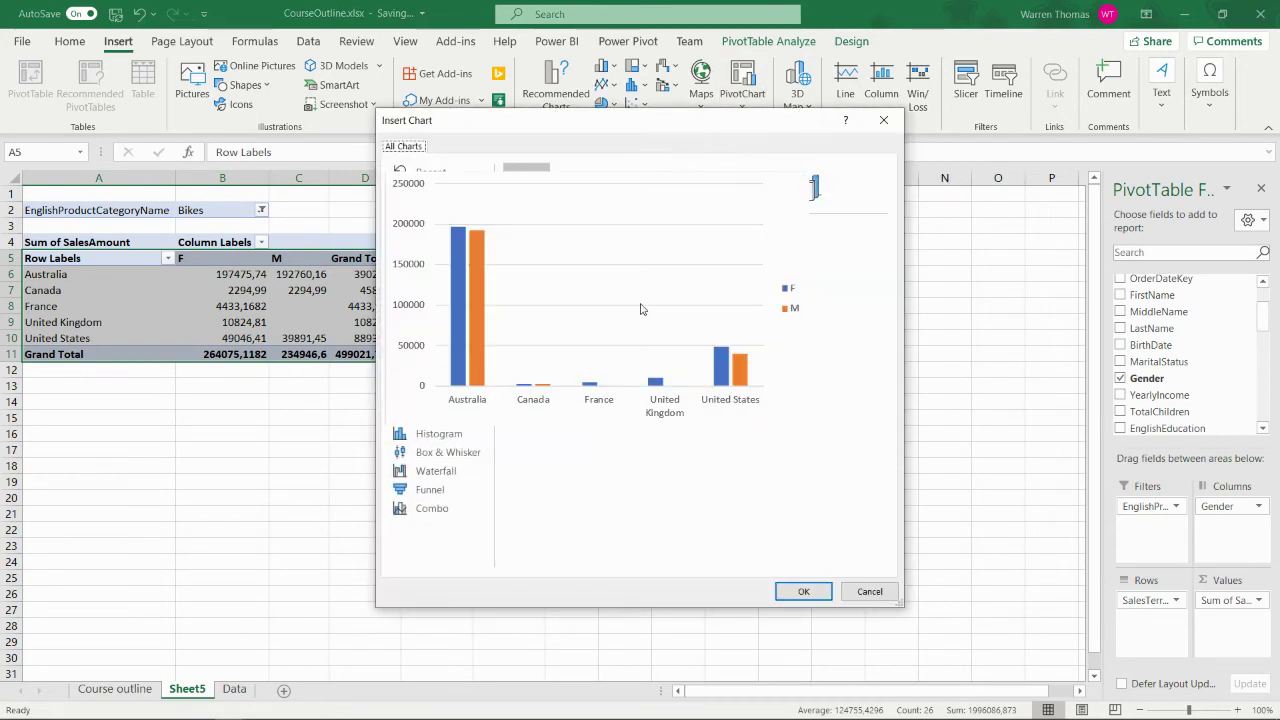
click(803, 591)
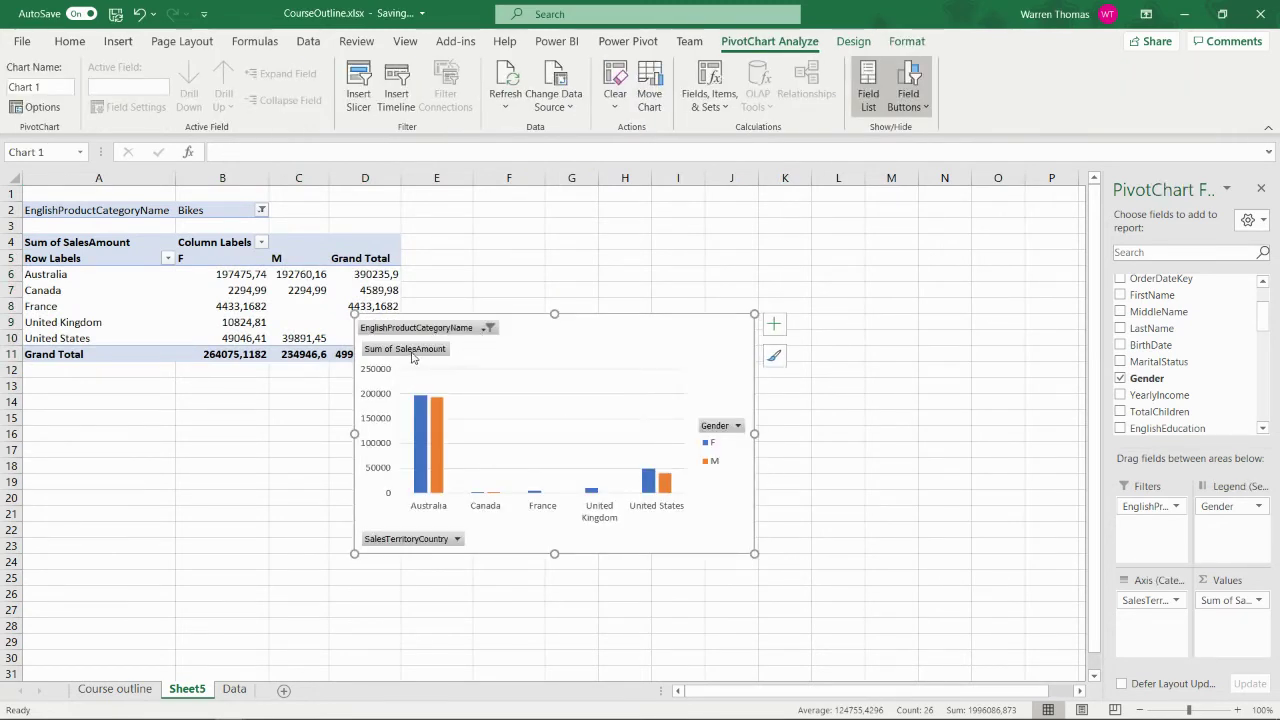
Filter the PivotChart's EnglishProductCategoryName field to Accessories.
click(484, 331)
click(324, 376)
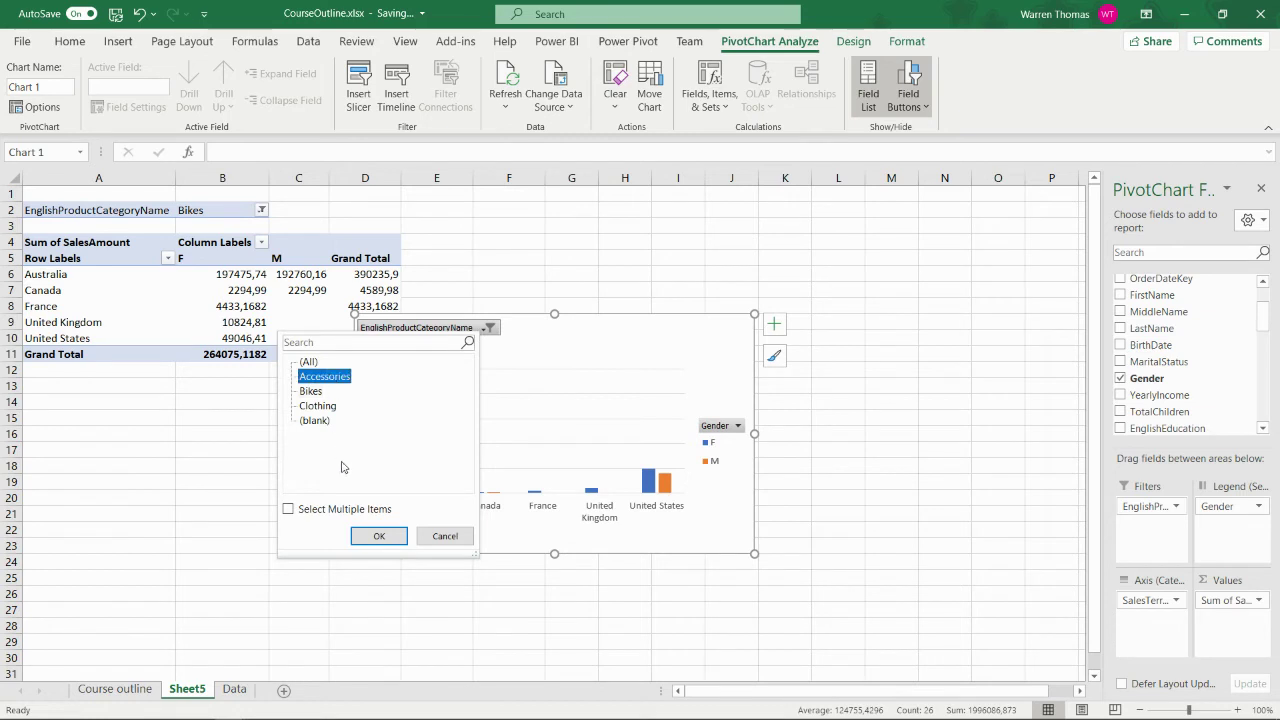
click(379, 536)
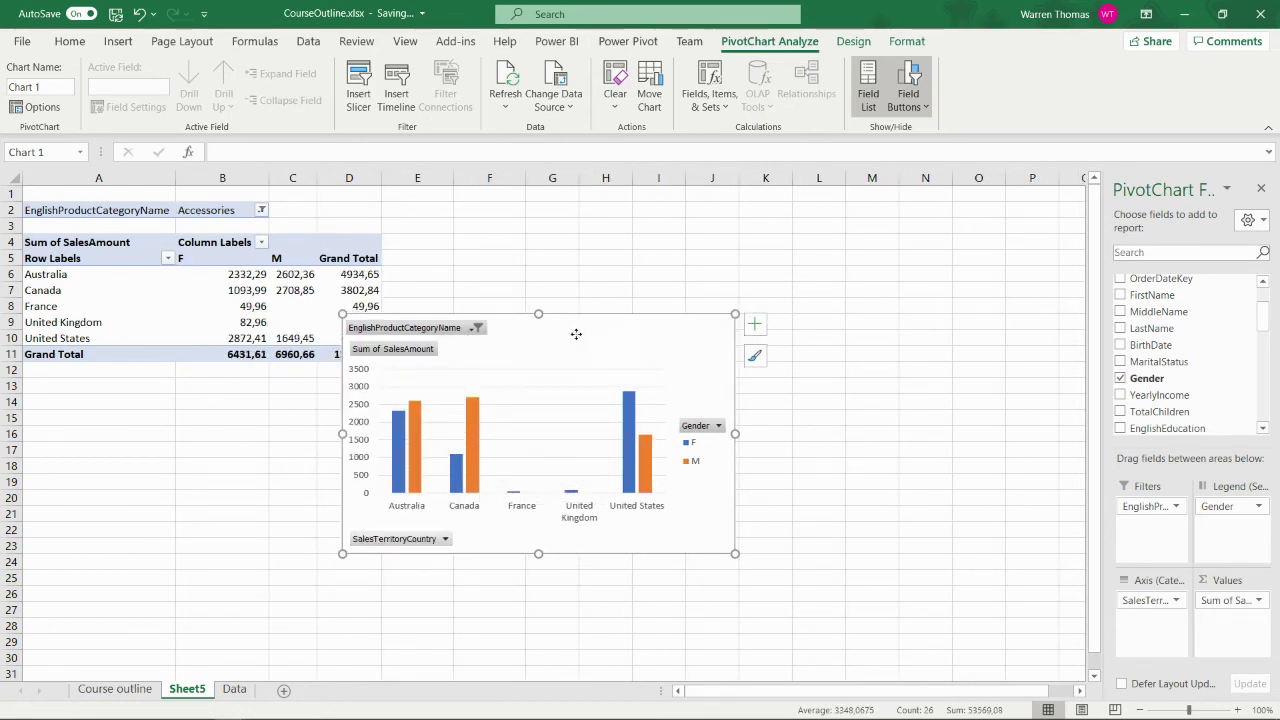
Move the PivotChart clear of the PivotTable and filter its EnglishProductCategoryName field to Clothing.
drag(576, 334, 702, 220)
click(599, 215)
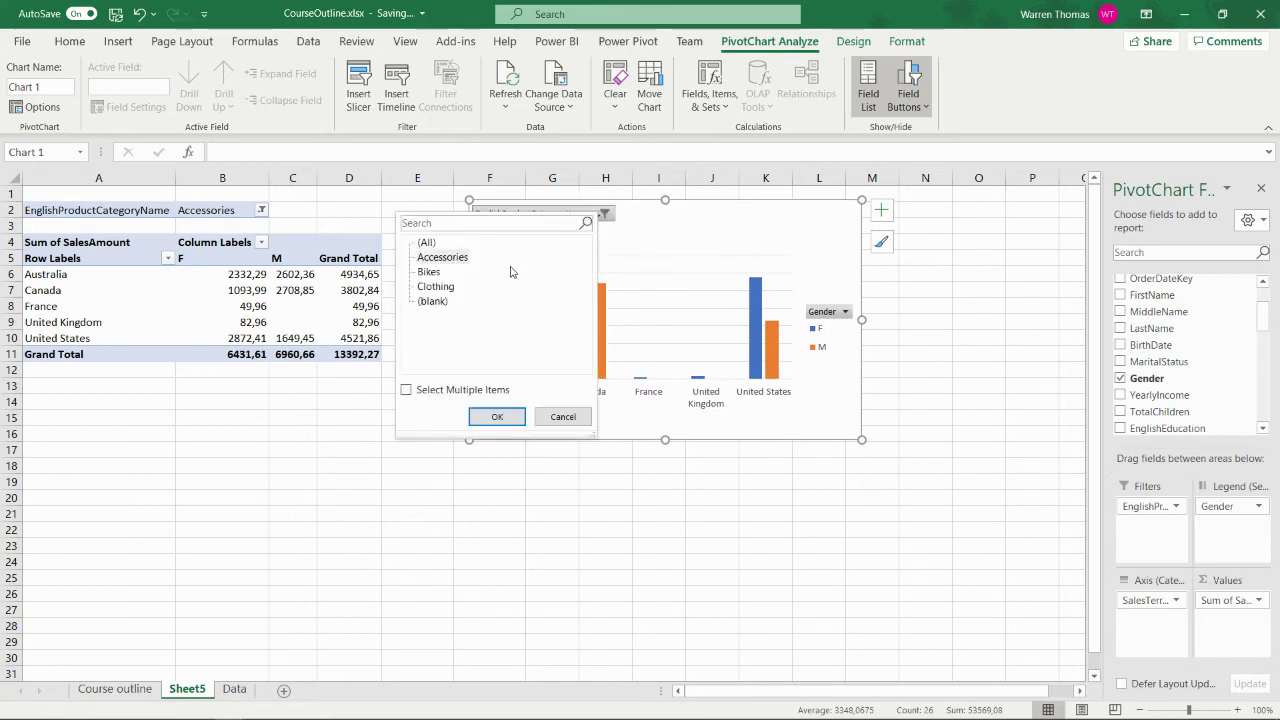
click(440, 287)
click(491, 418)
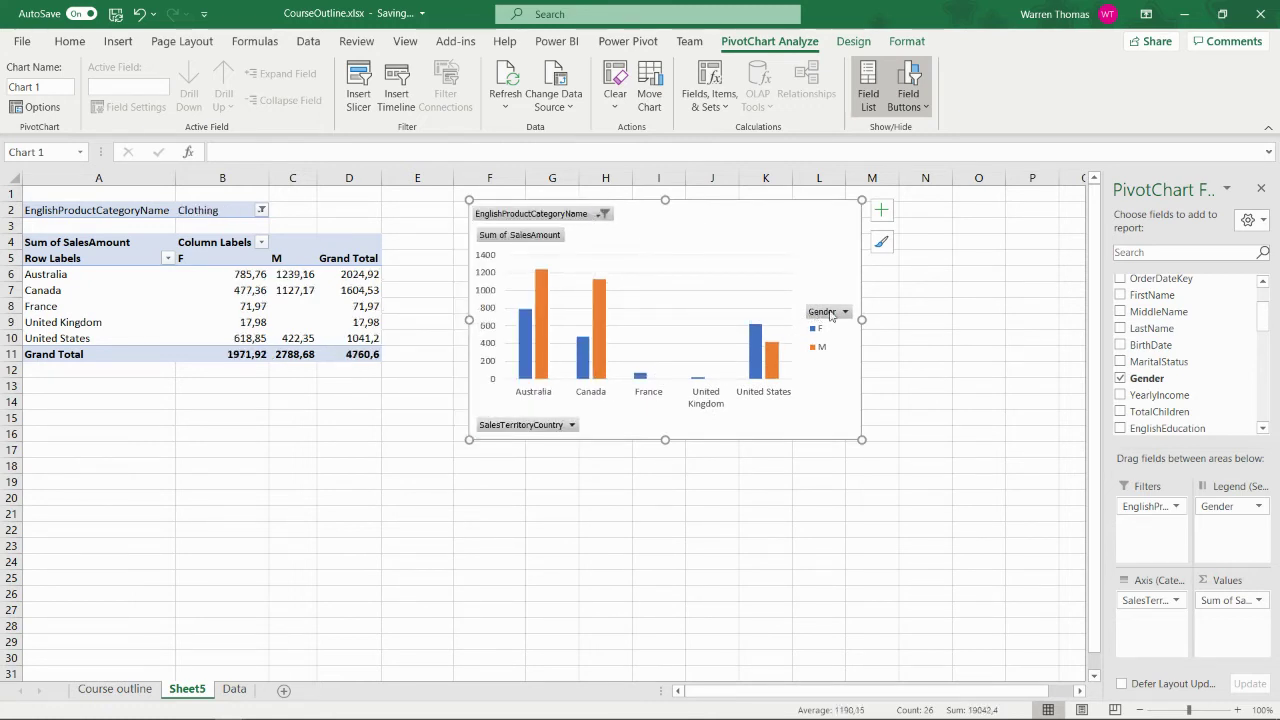
Look at the Gender sort and filter options on the PivotChart and close them without changes.
click(832, 313)
click(847, 314)
click(845, 312)
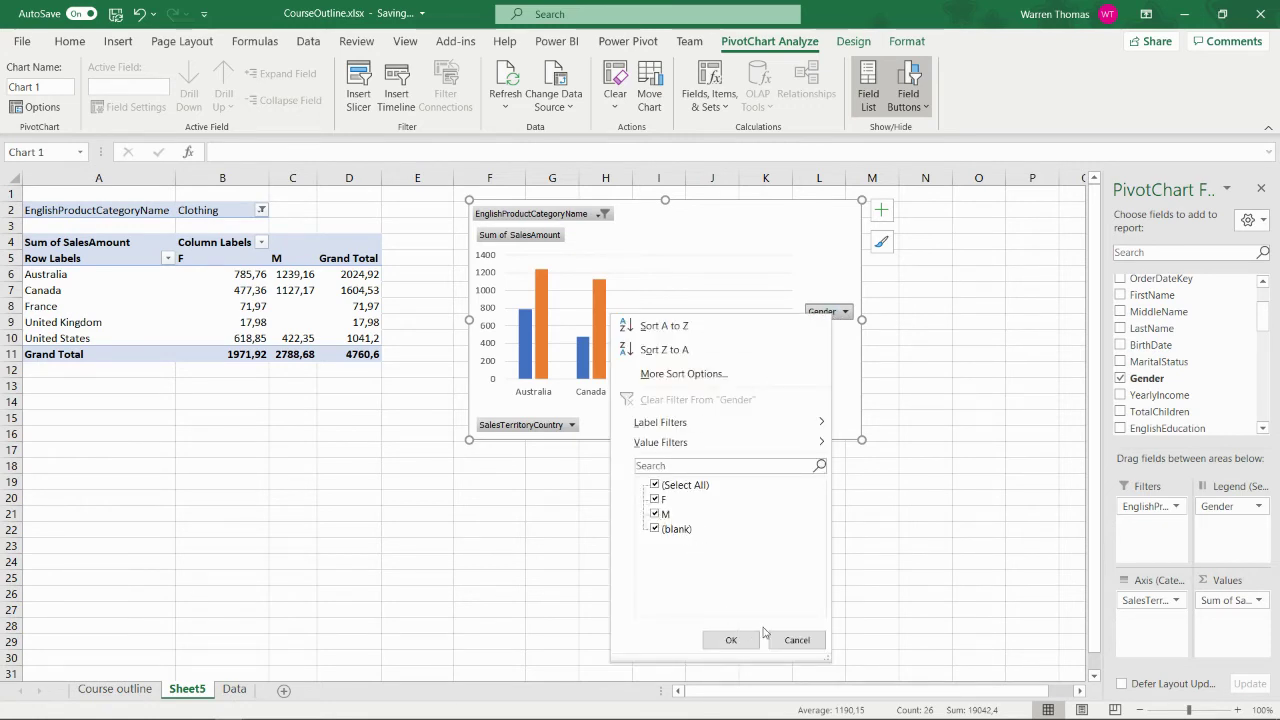
click(795, 640)
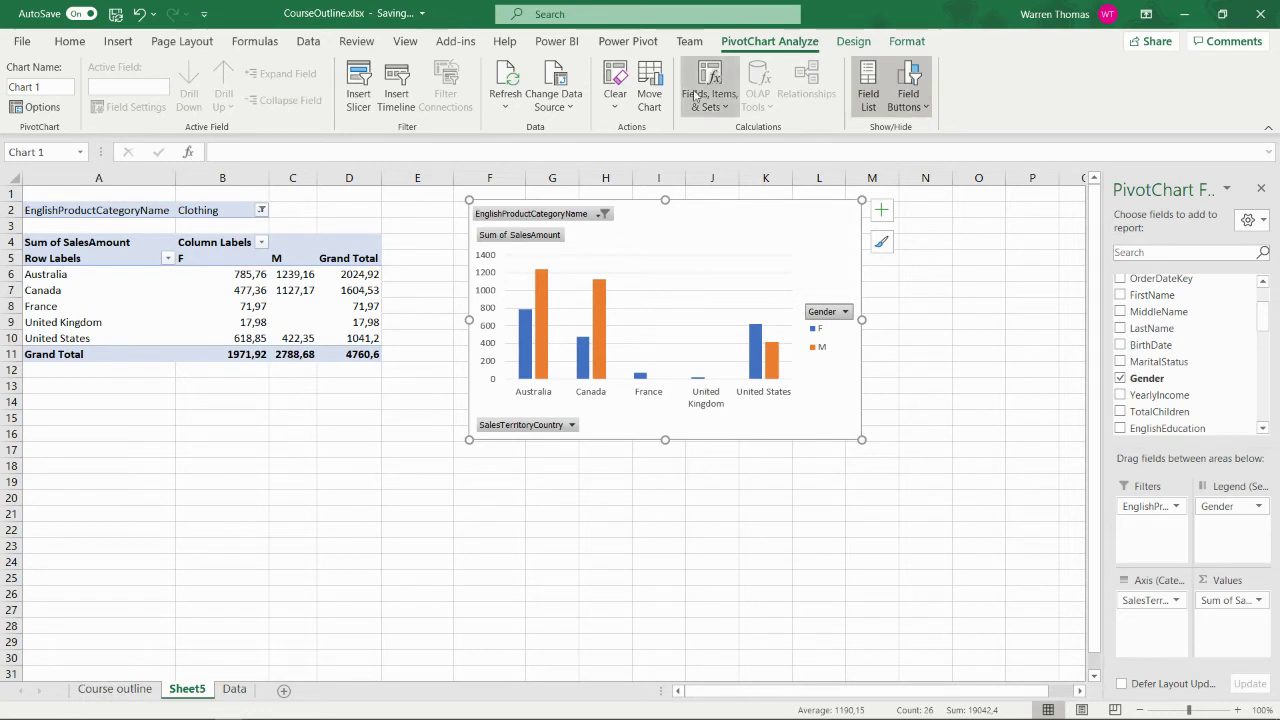
Delete the PivotChart from Sheet5.
click(118, 42)
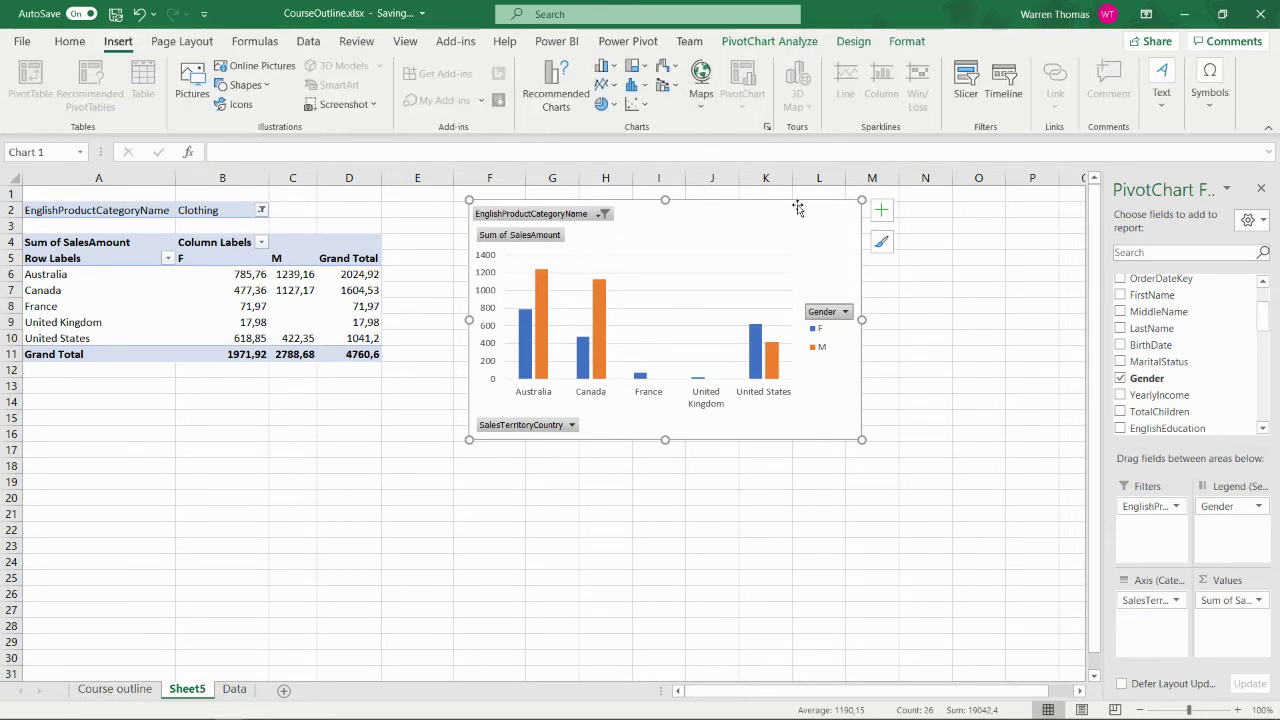
key(Delete)
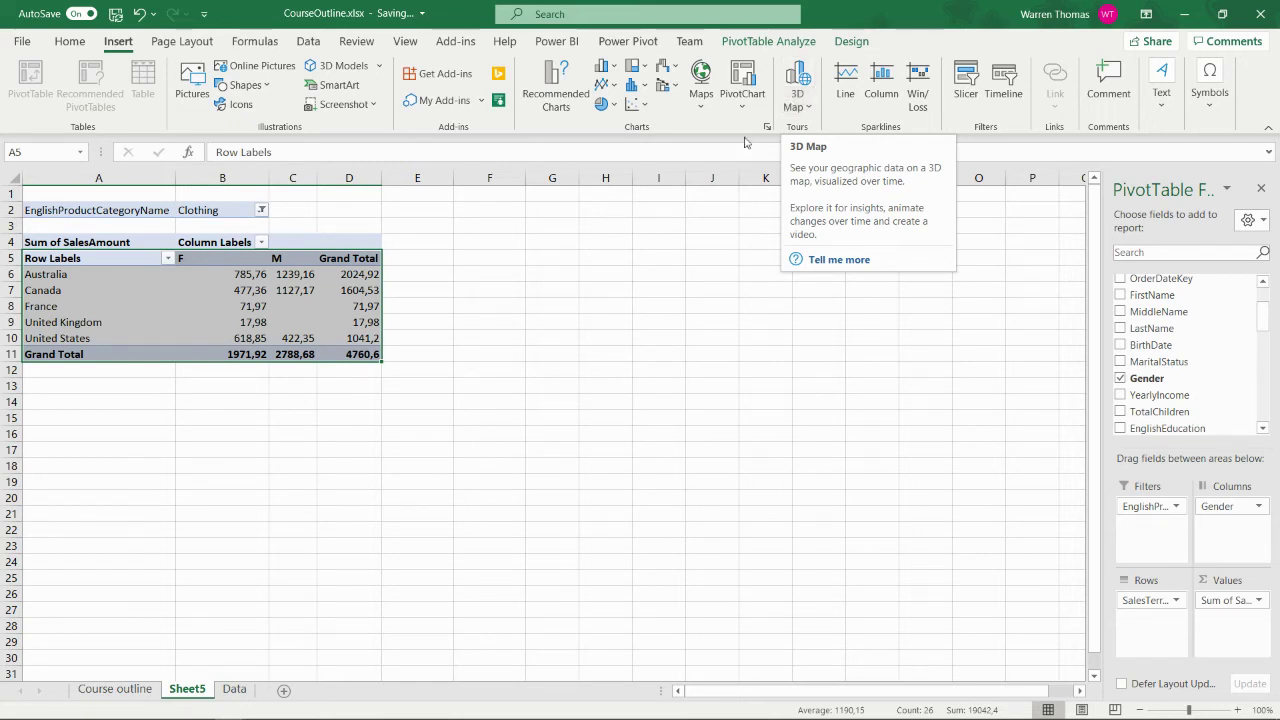
Create a column sparkline in cell E6 from Australia's values in B6:D6.
click(494, 279)
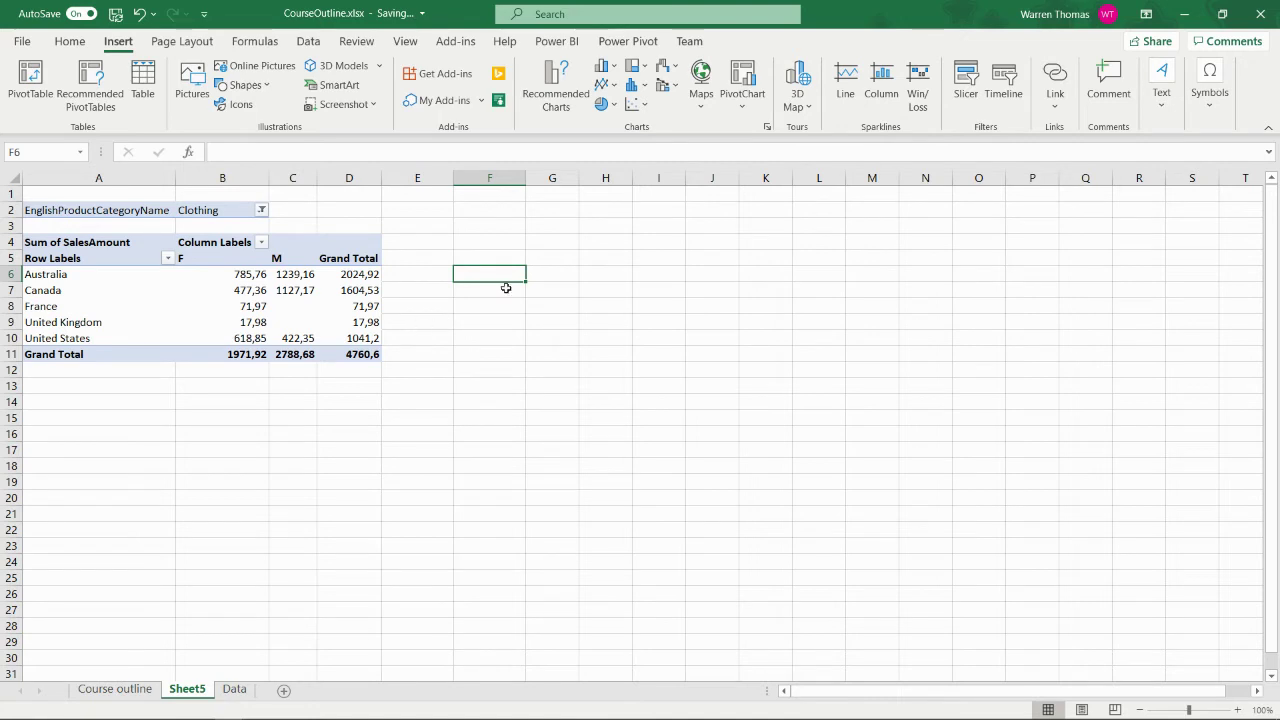
click(414, 274)
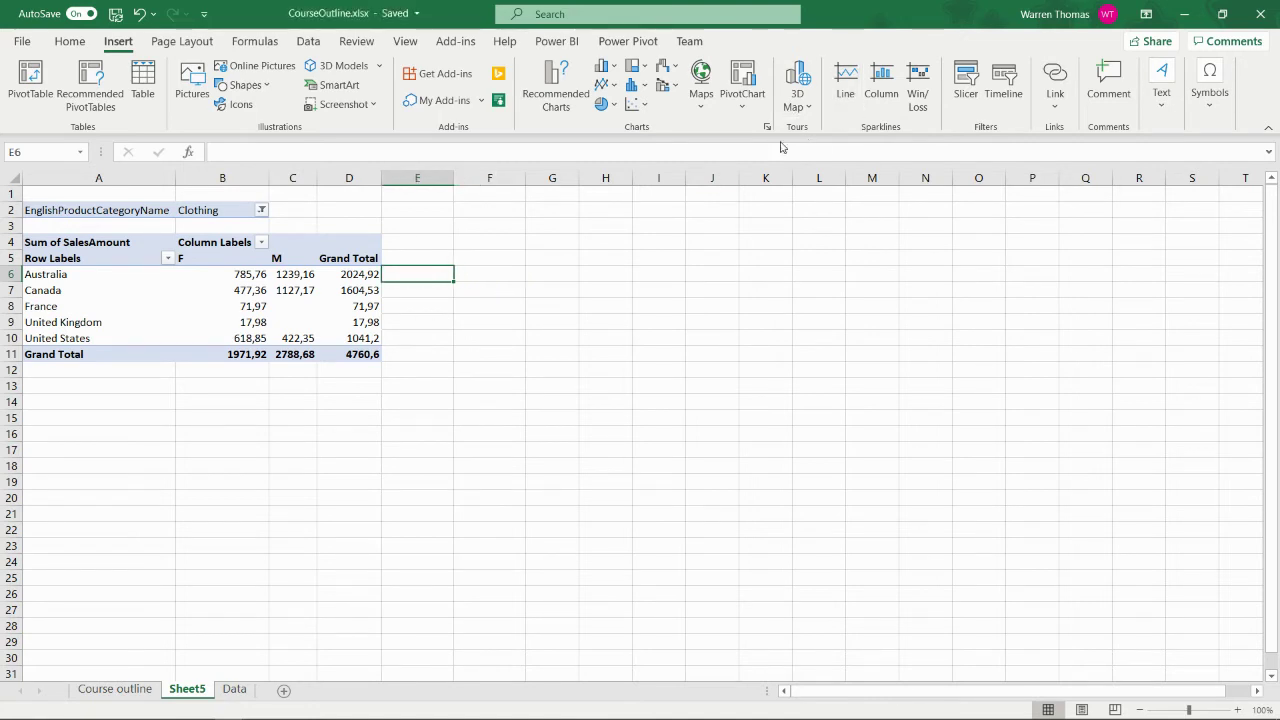
click(883, 84)
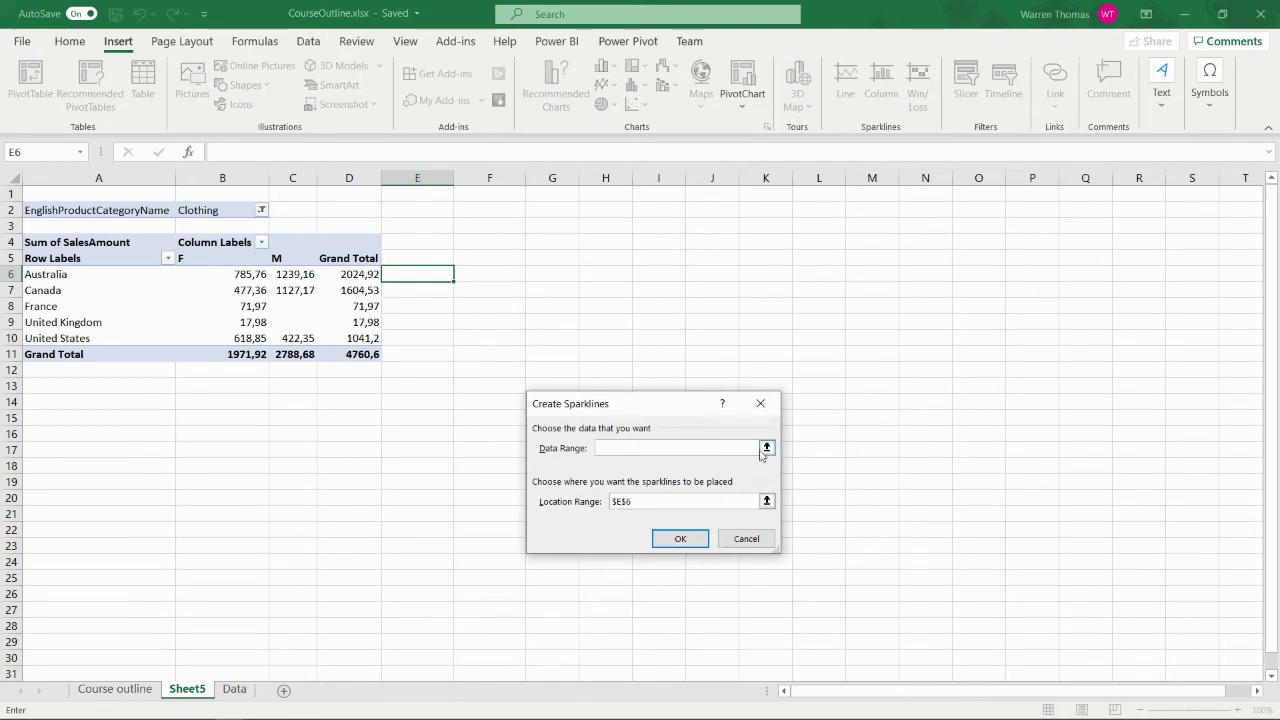
drag(254, 277, 370, 279)
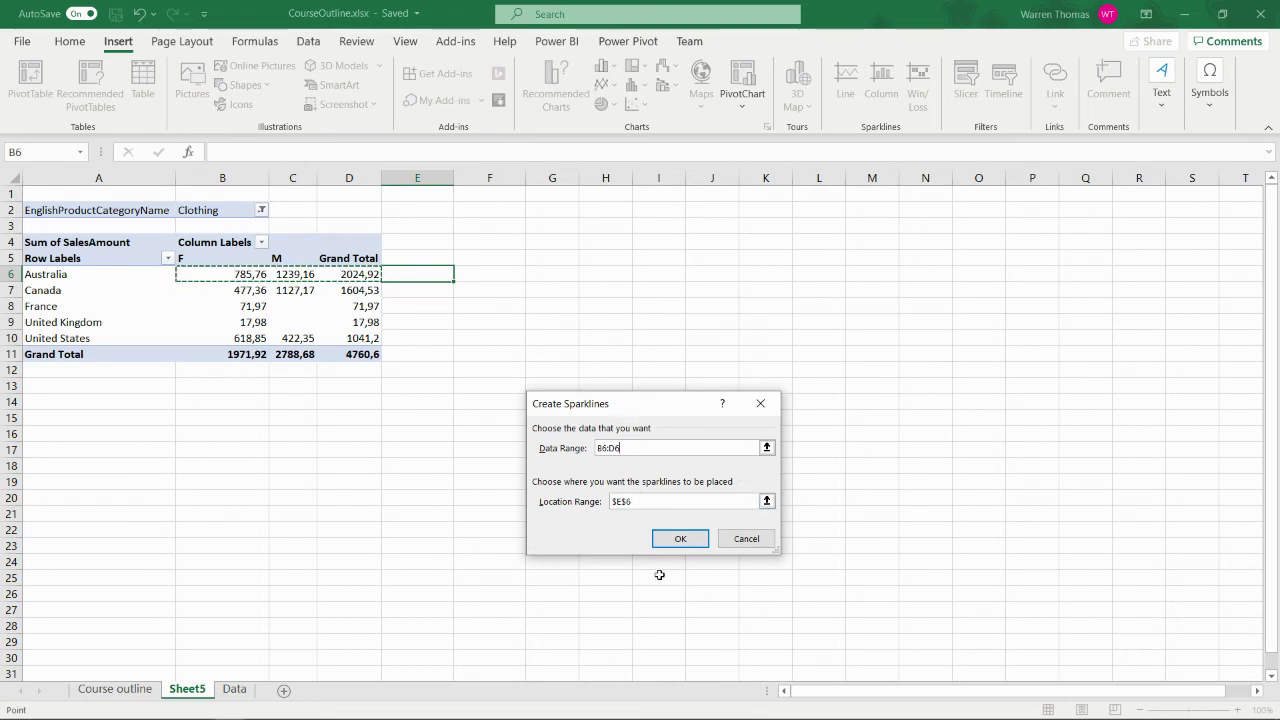
click(679, 540)
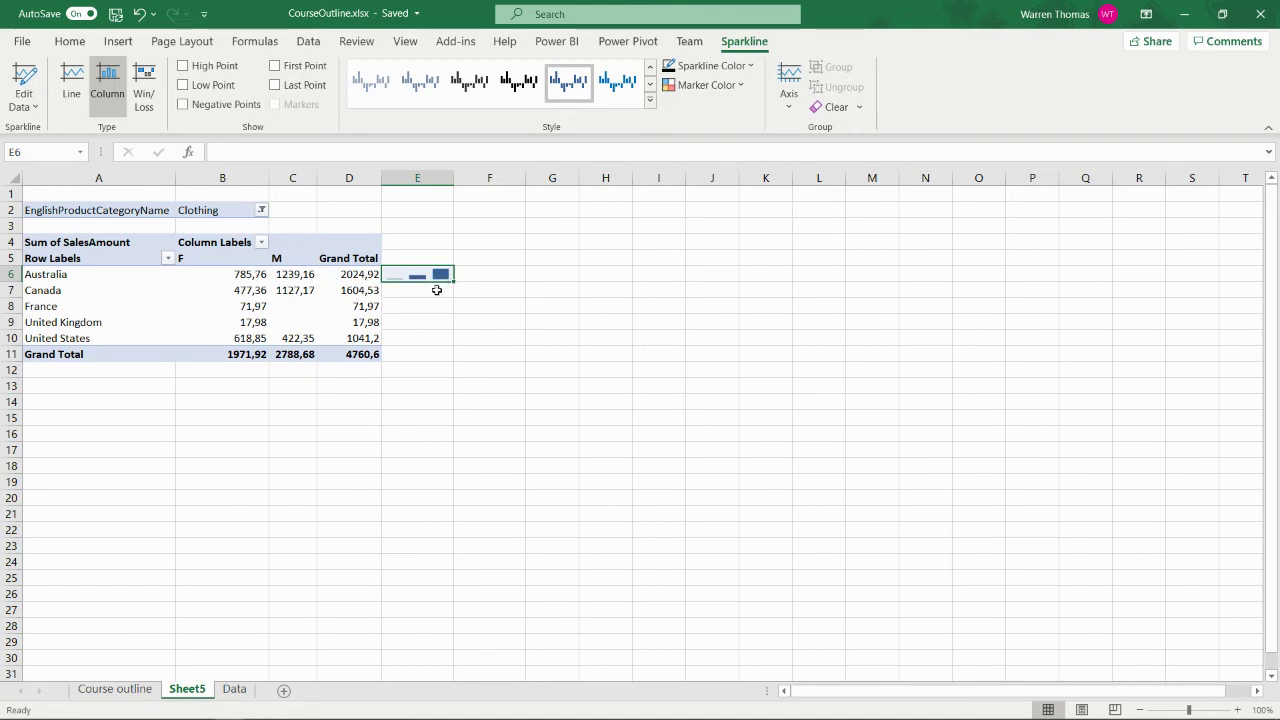
Insert a hyperlink in cell E6 to cell A1 of the Data sheet, with the display text "click".
click(118, 41)
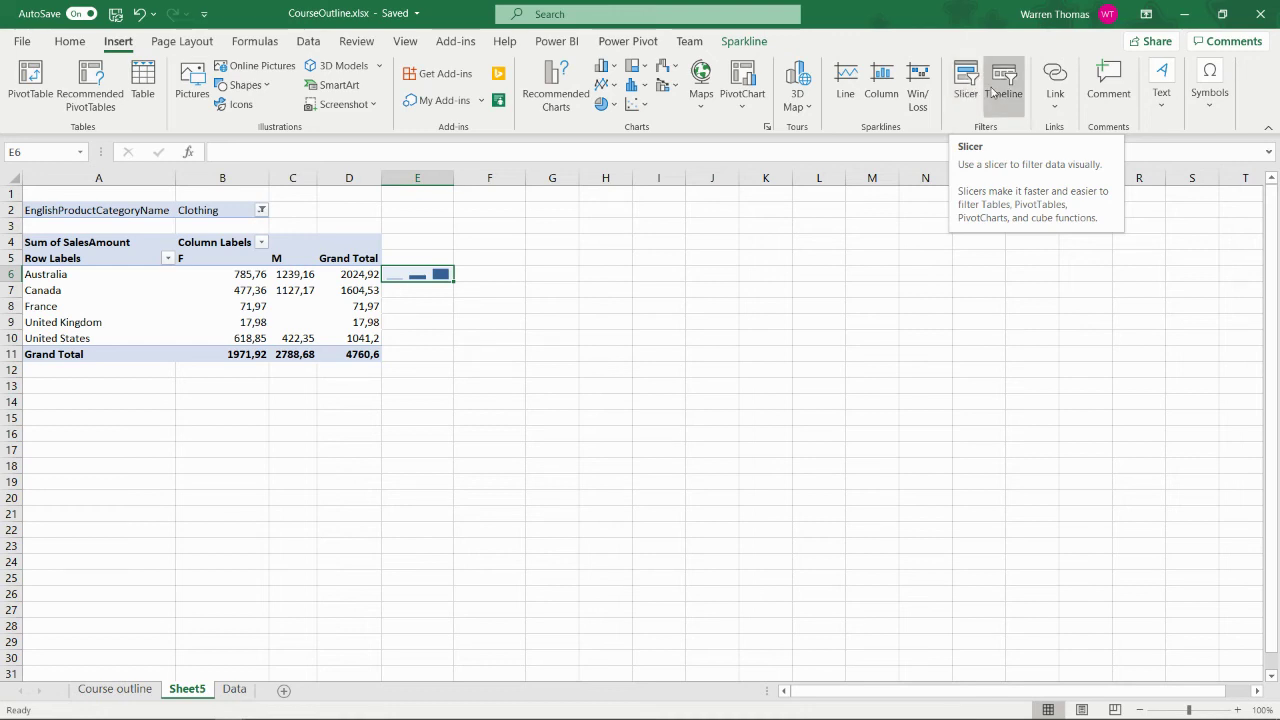
click(1055, 96)
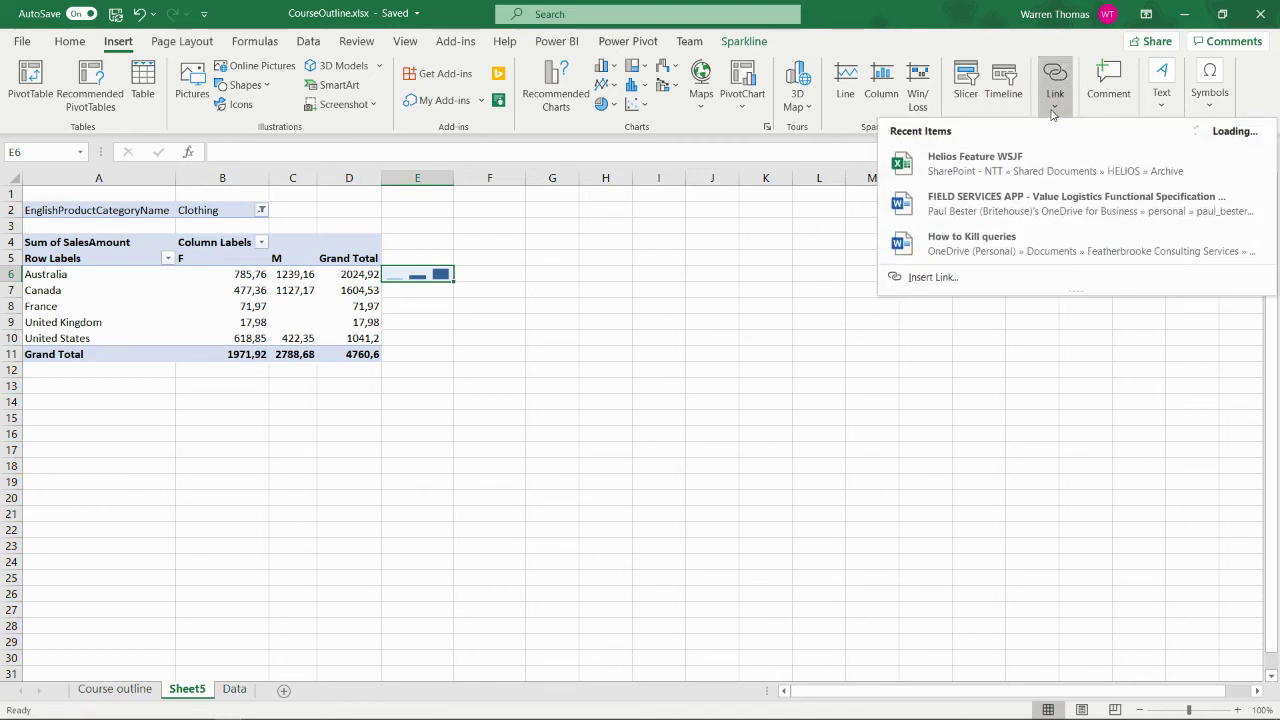
click(946, 281)
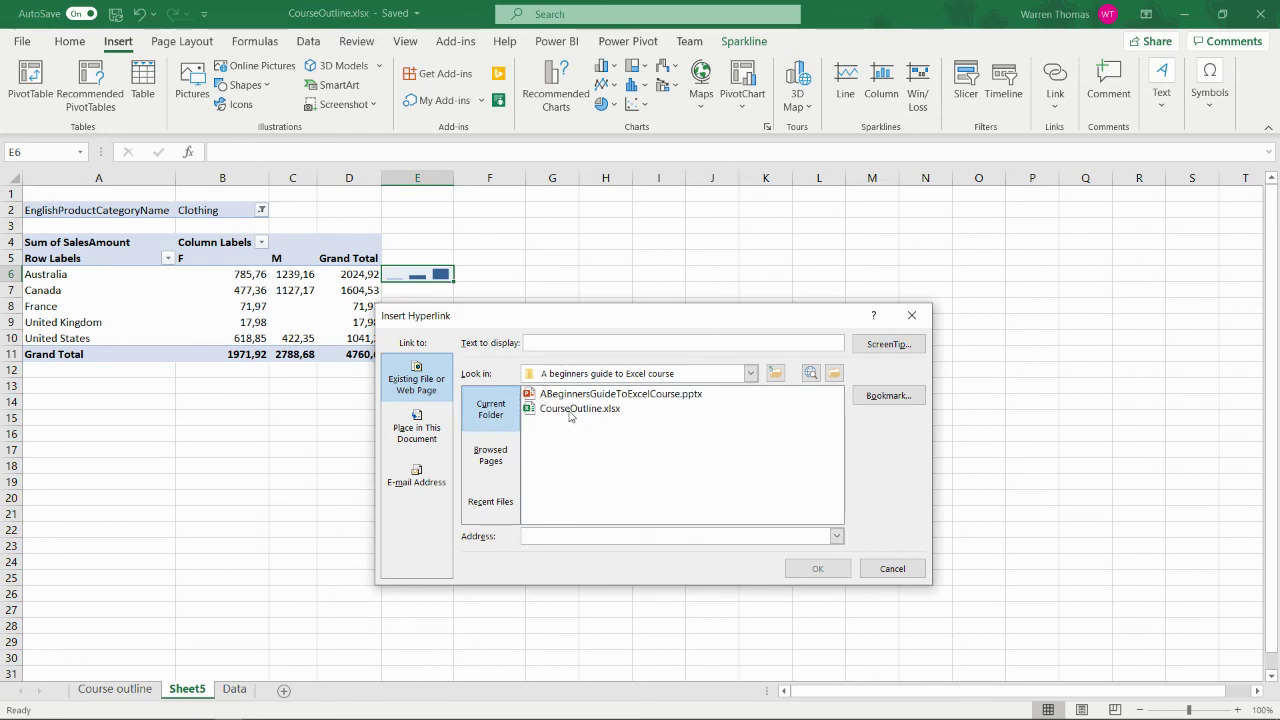
click(496, 410)
click(418, 445)
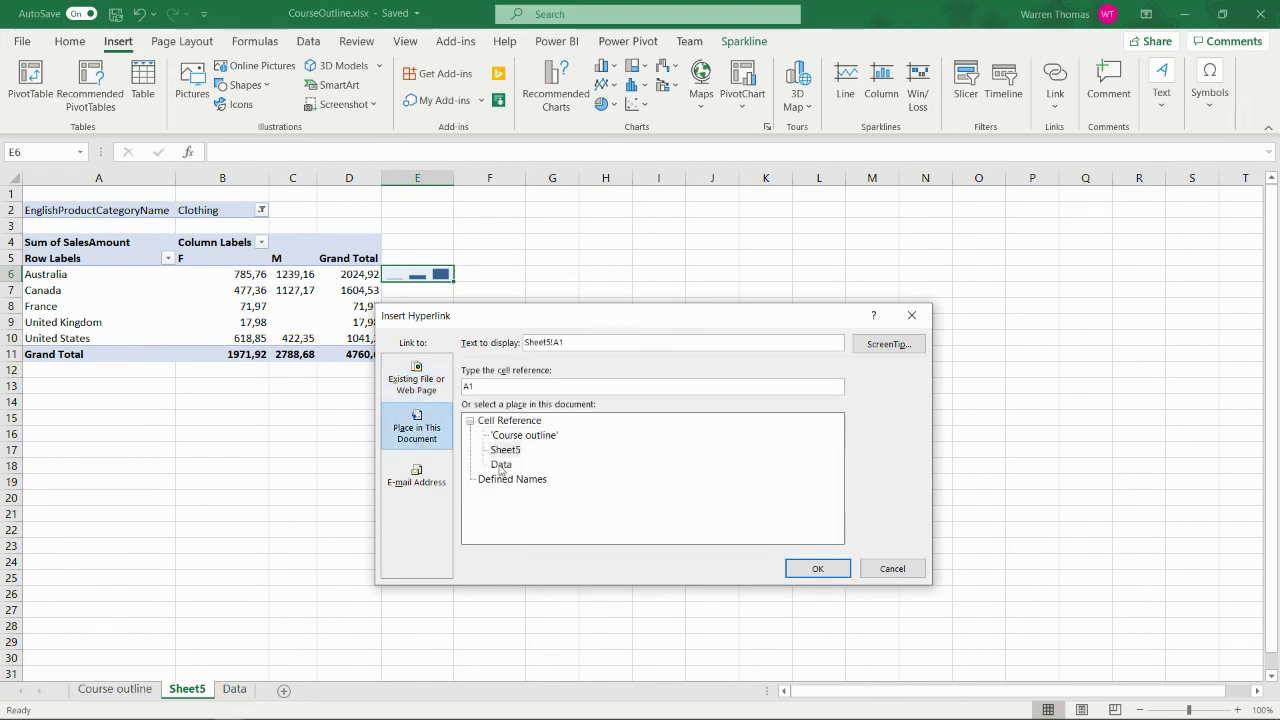
click(501, 465)
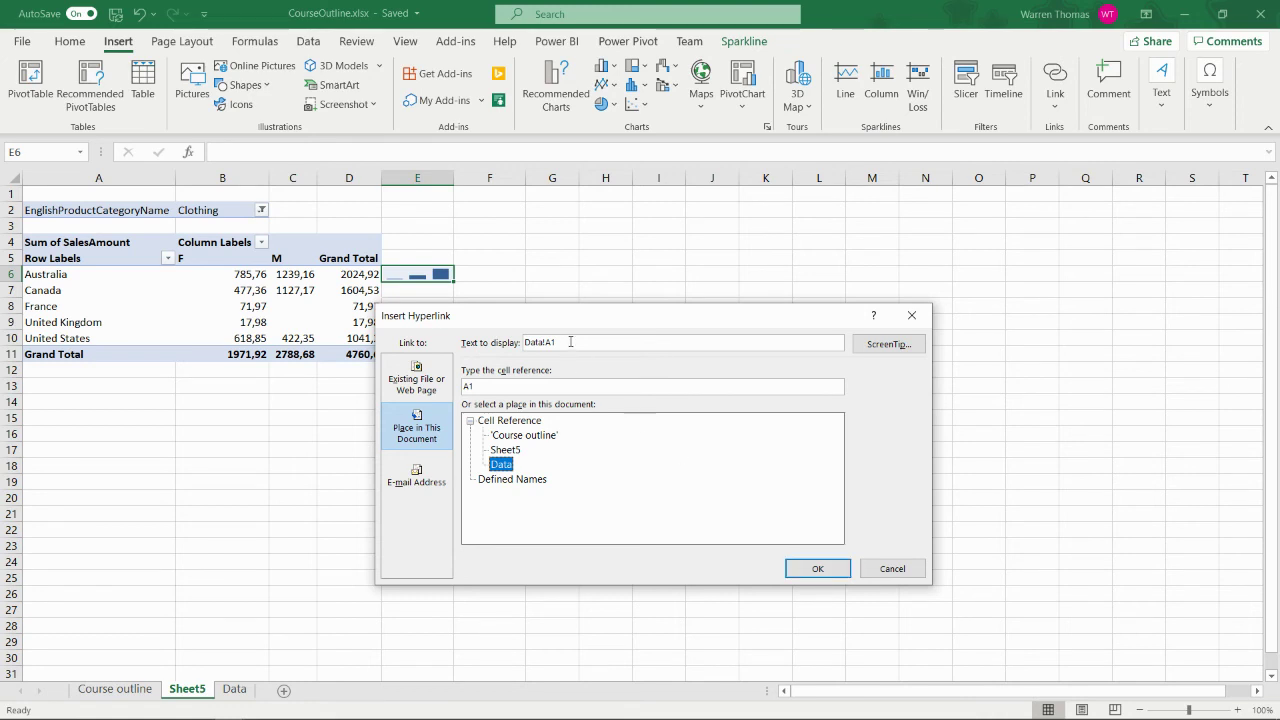
drag(553, 342, 520, 342)
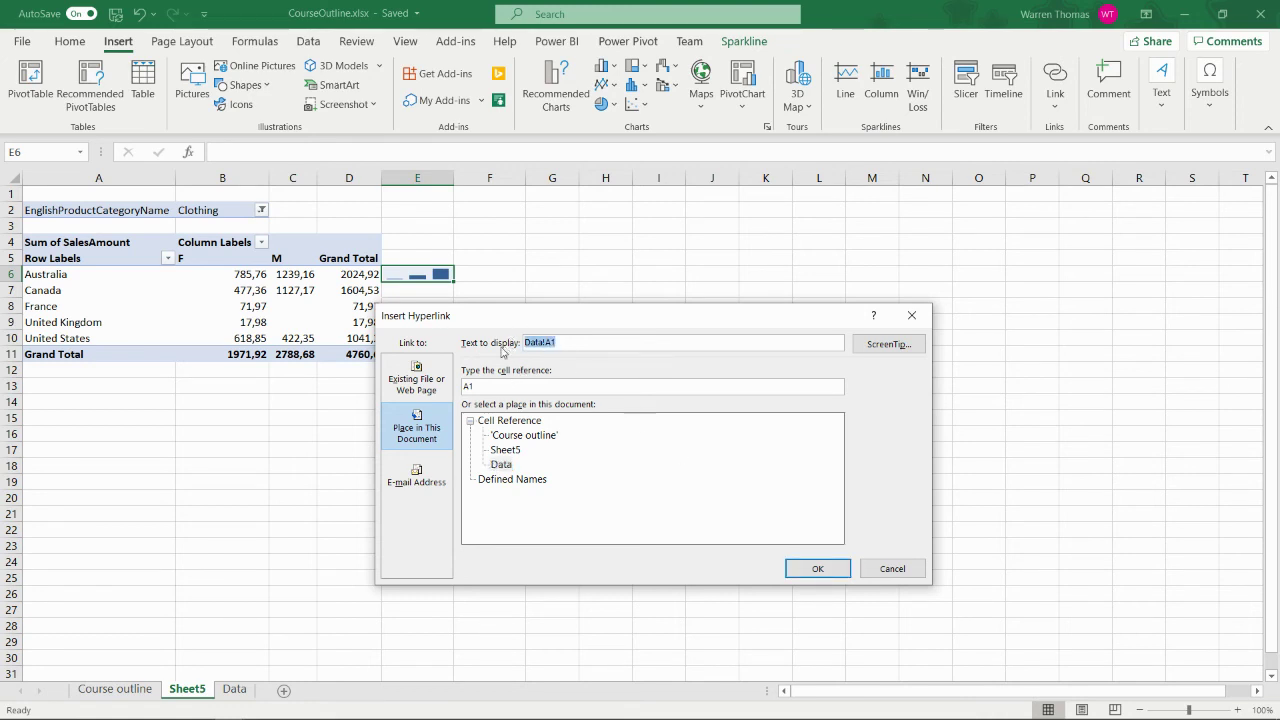
text(click)
click(810, 568)
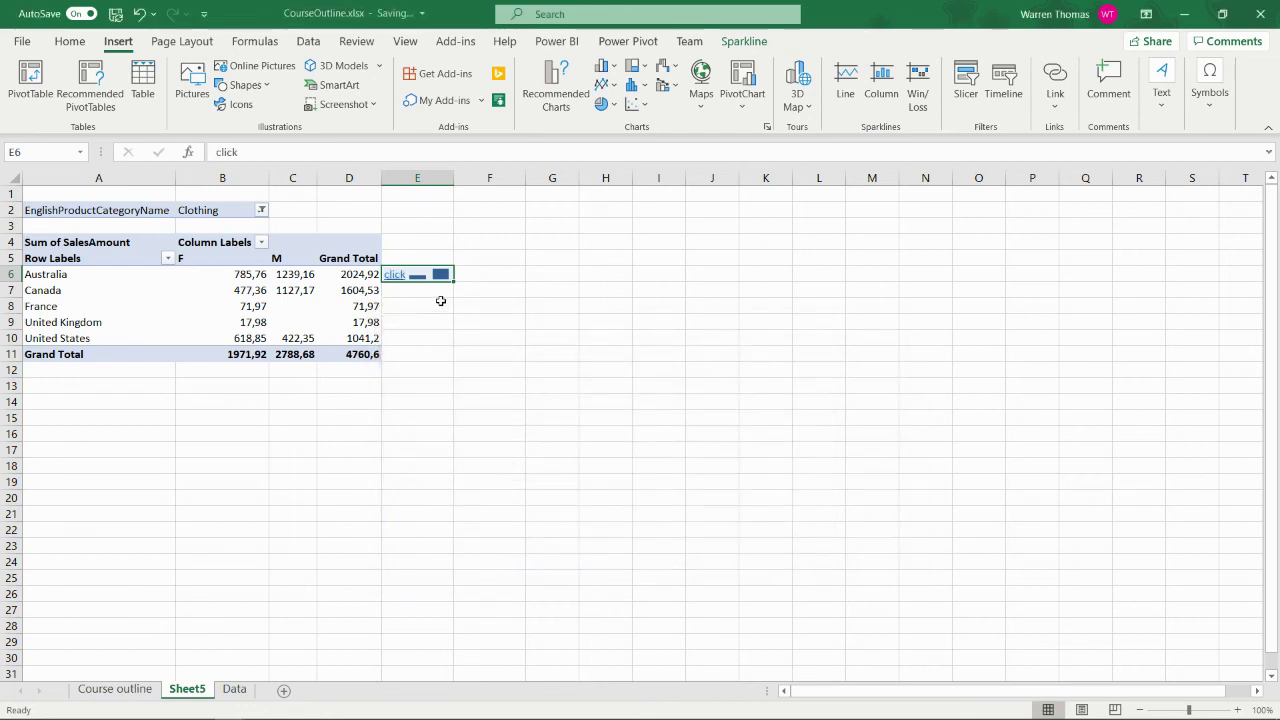
Test the hyperlink in E6 twice, returning to Sheet5 each time, and select cell F7.
click(394, 274)
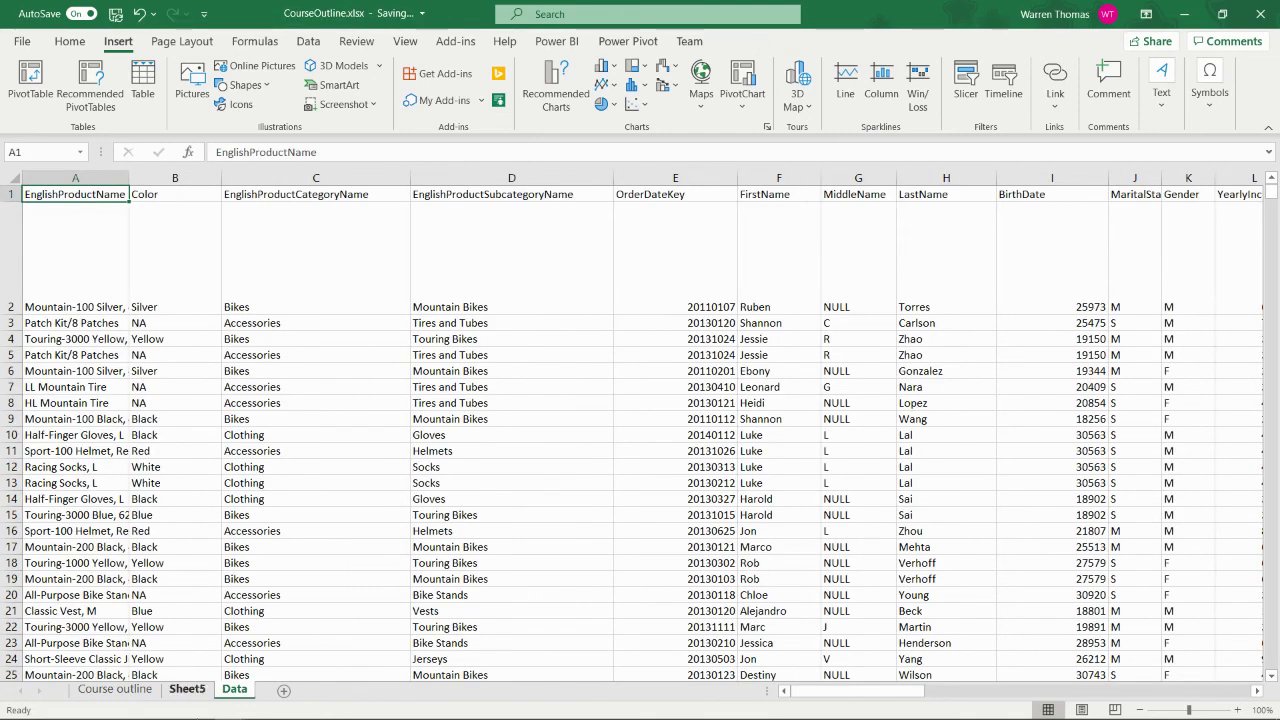
click(187, 689)
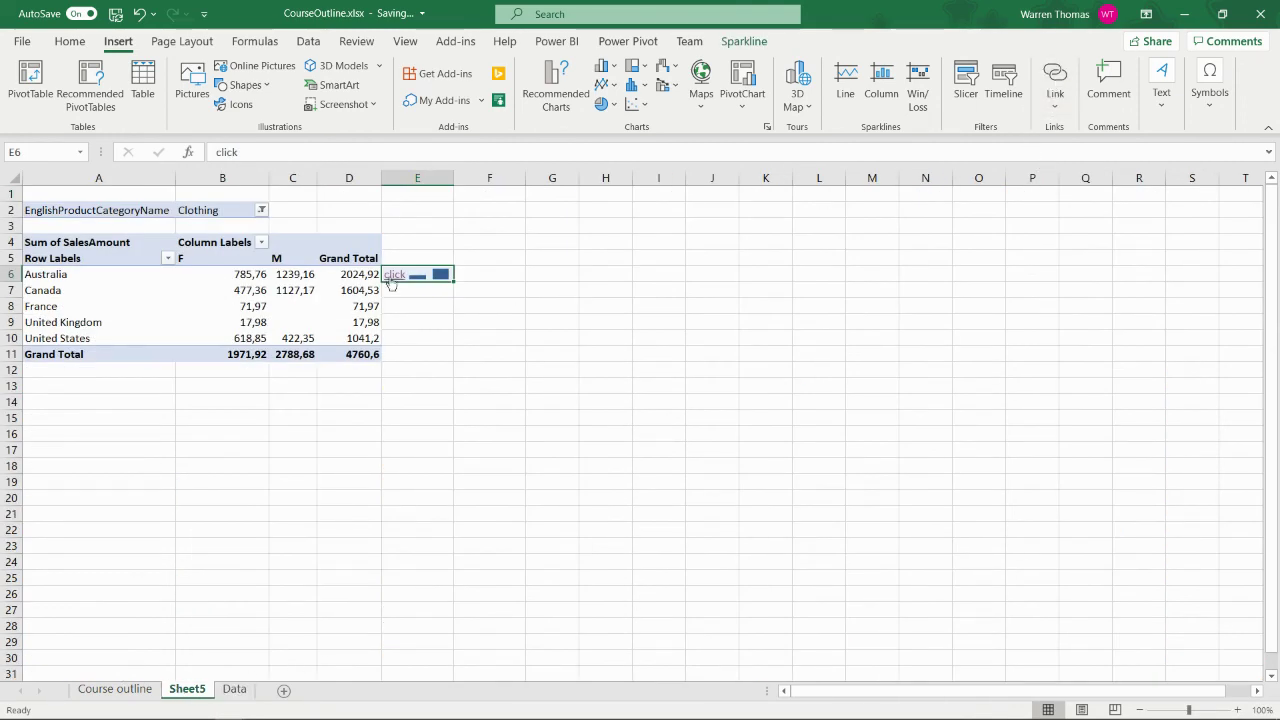
click(395, 274)
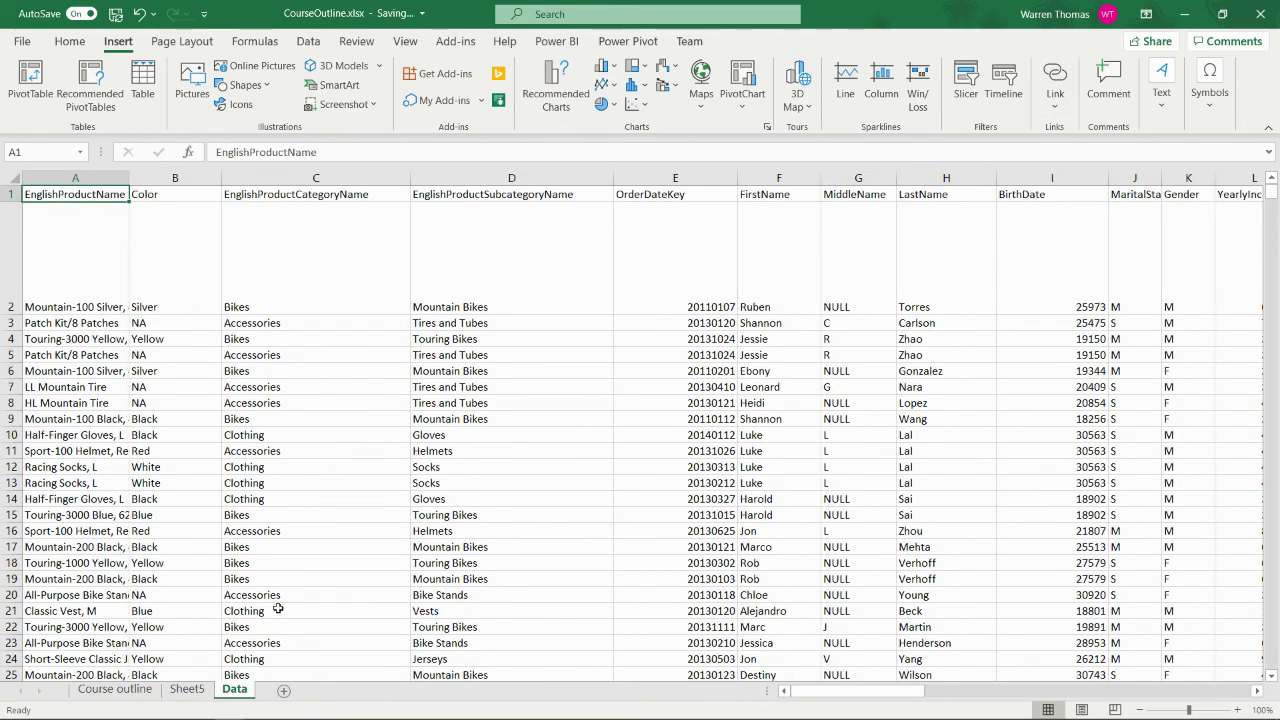
click(187, 689)
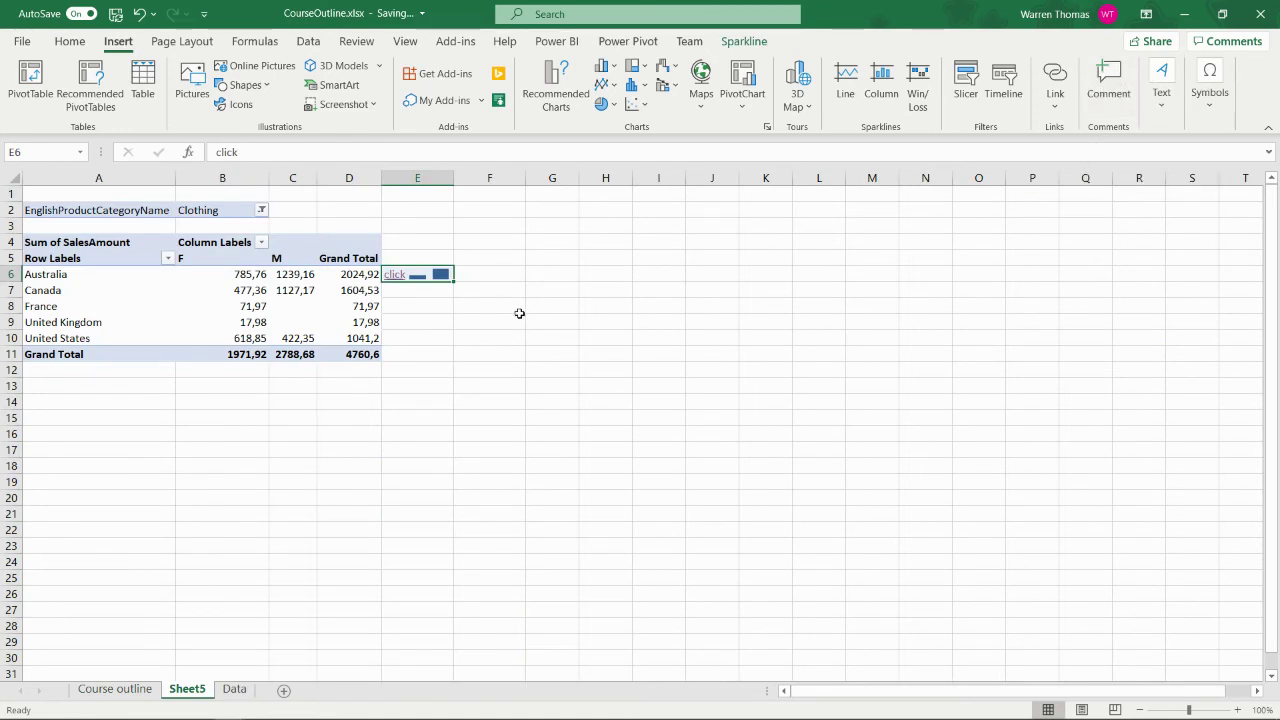
click(500, 290)
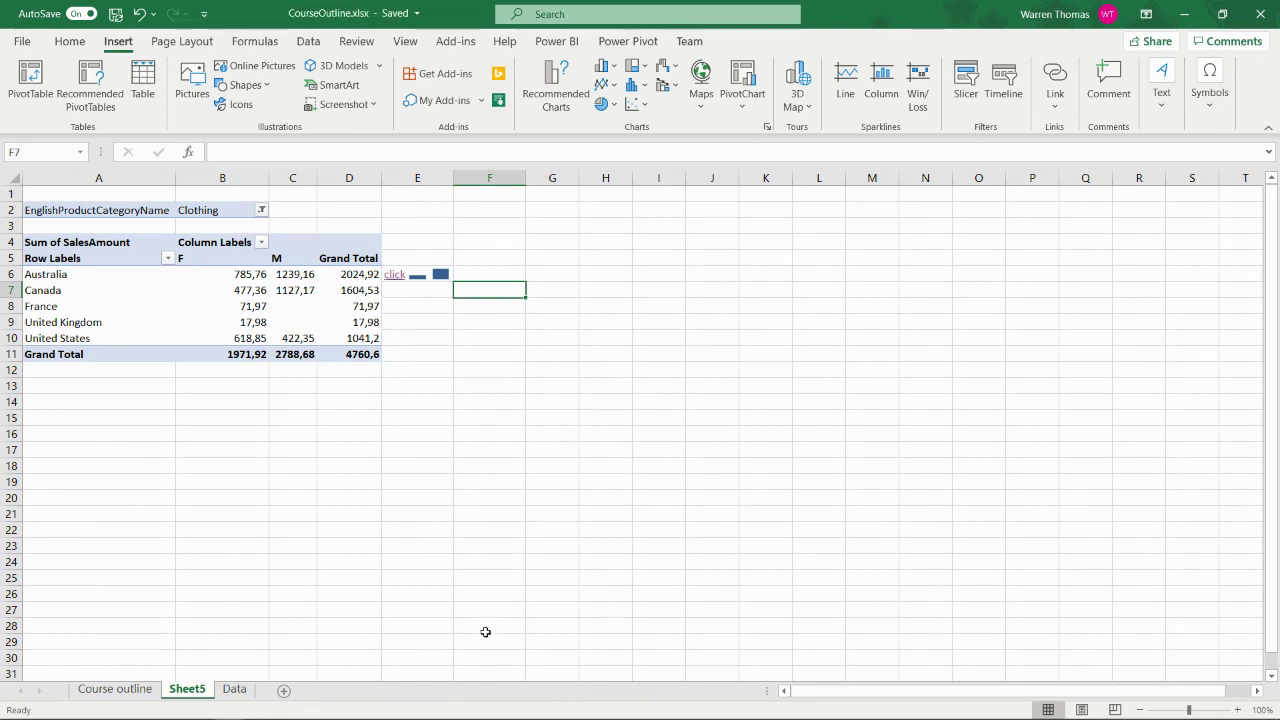
mouse_move(322, 713)
mouse_move(199, 708)
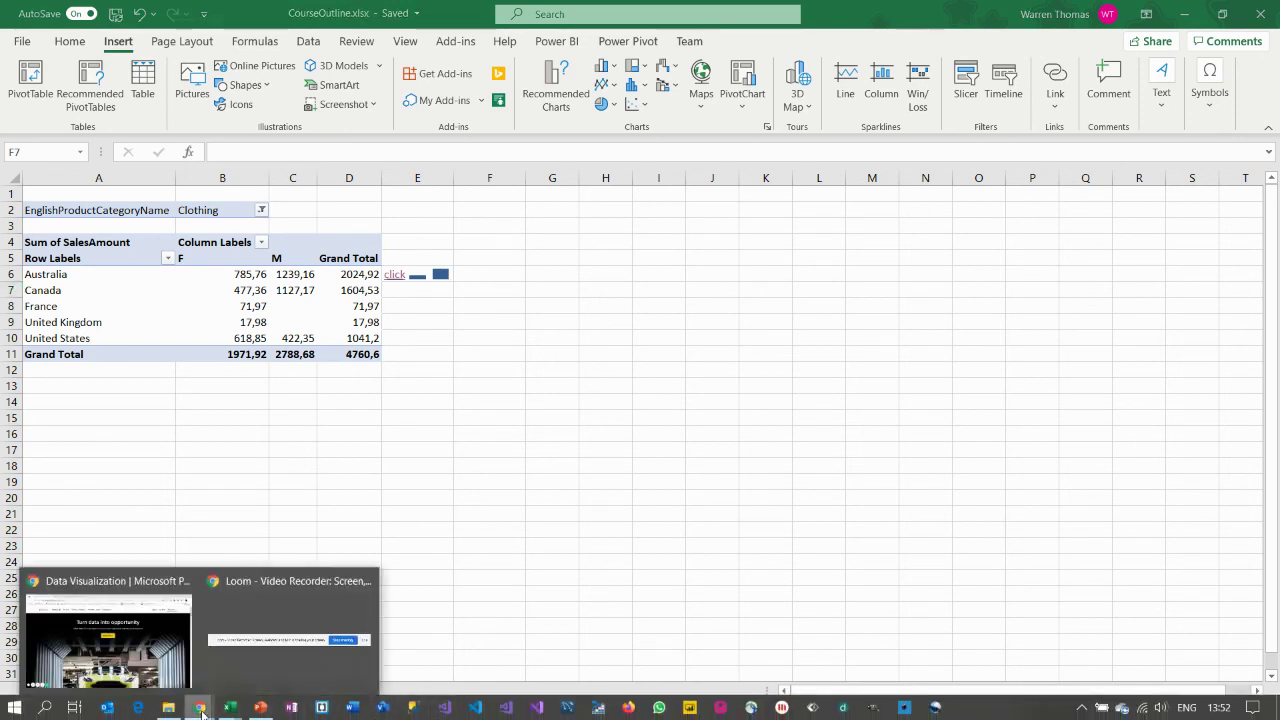